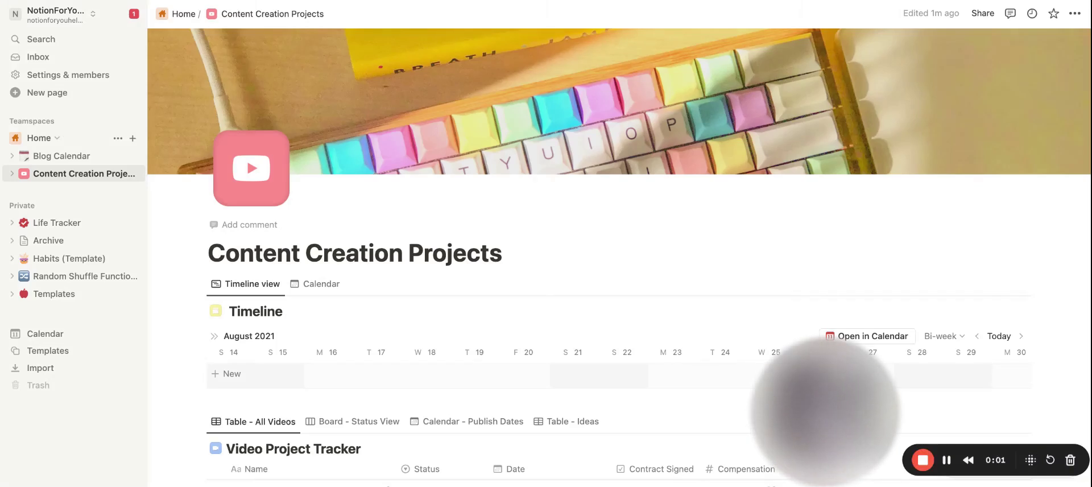
Step: Open the Blog Calendar page from the sidebar
scroll(390, 354, "down", 3)
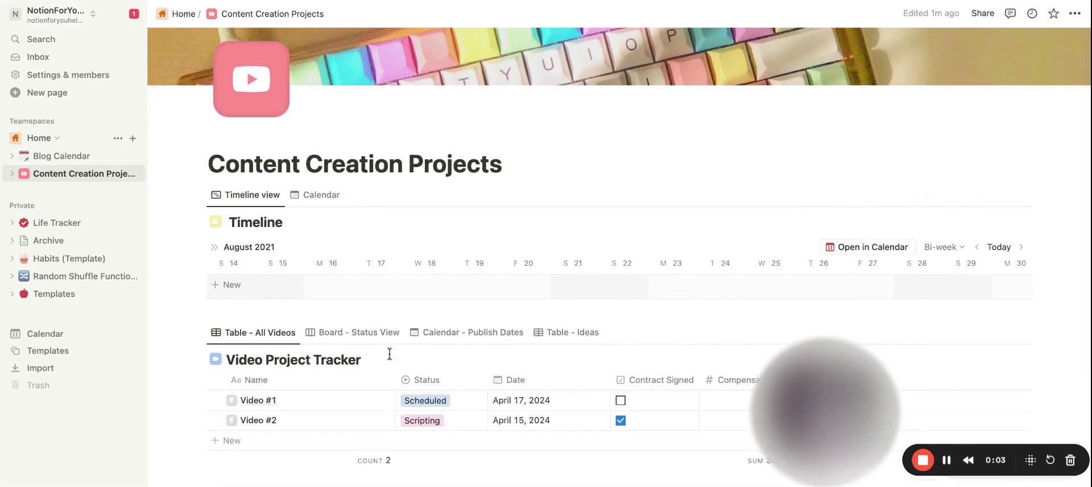
mouse_move(353, 421)
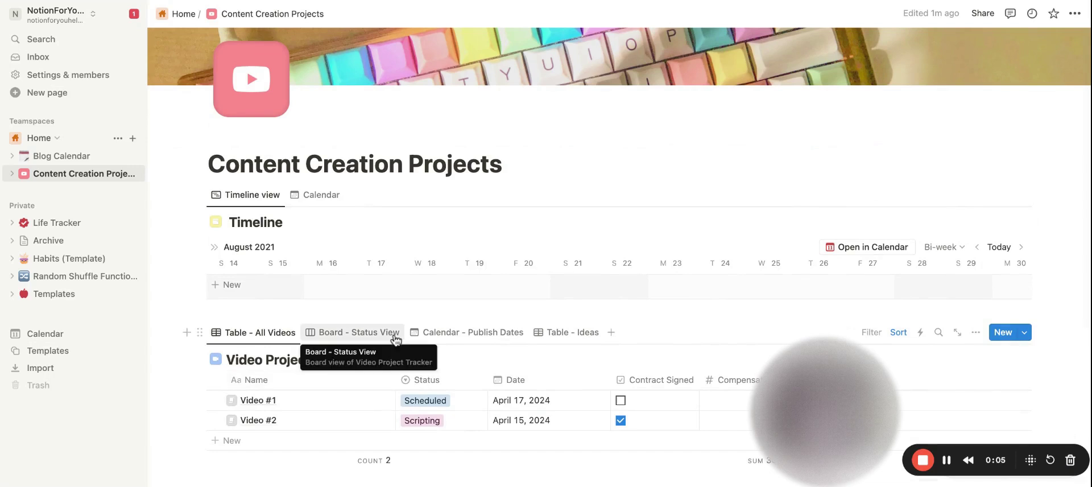
scroll(391, 307, "down", 3)
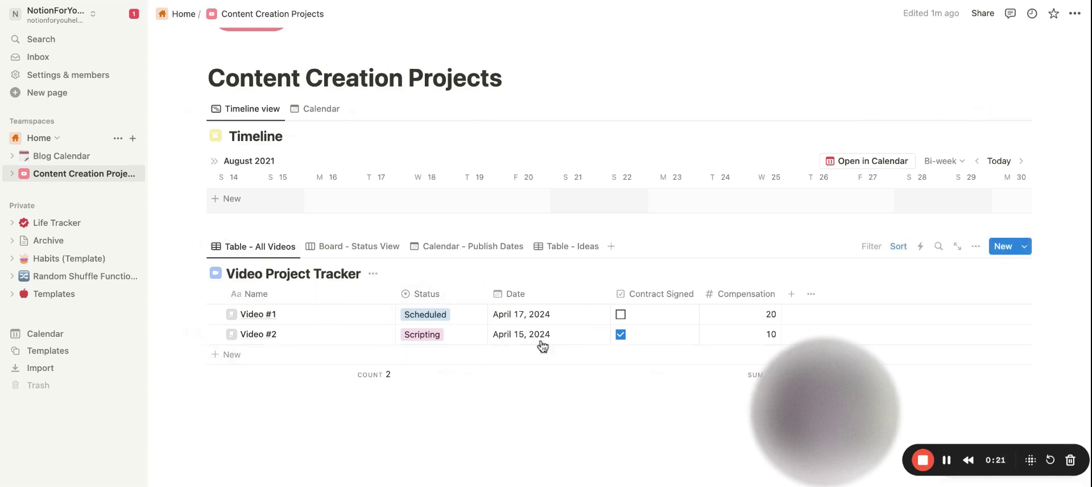
mouse_move(62, 155)
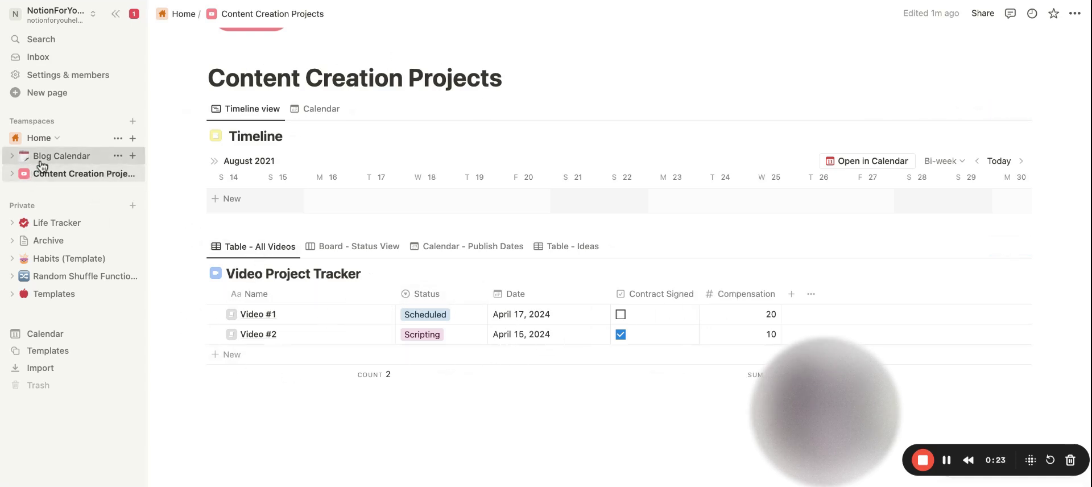
left_click(57, 156)
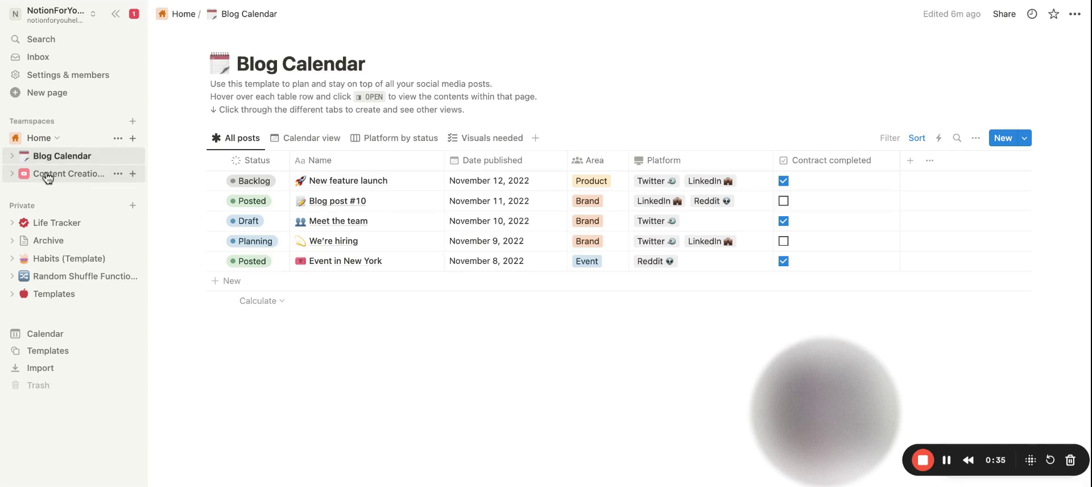
Step: Create a new Home page holding an inline table database named 'Master view'
left_click(132, 139)
type("Master view")
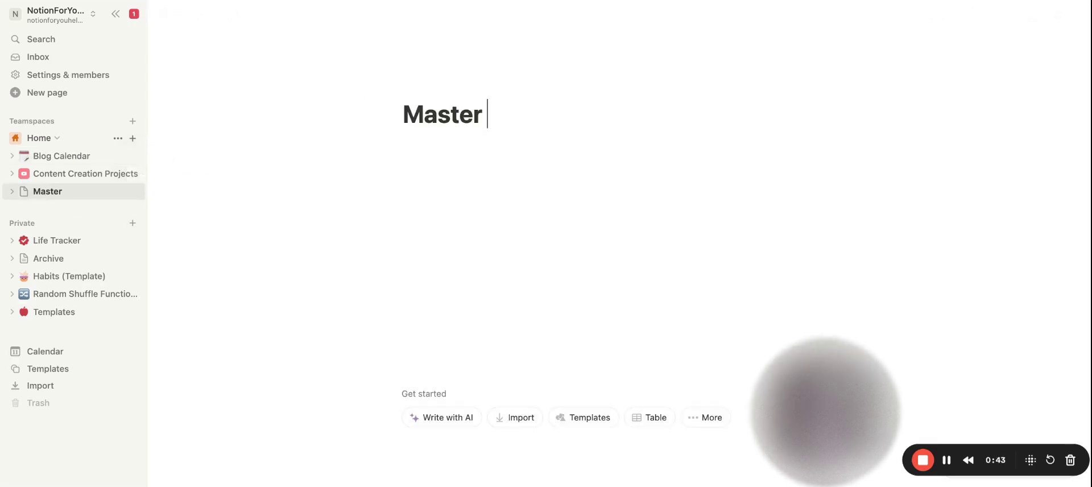
key("Return")
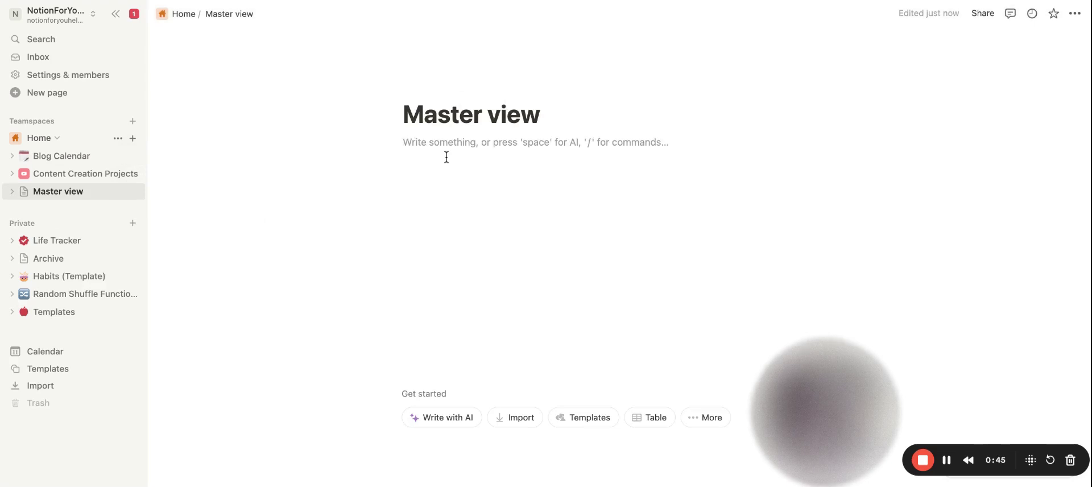
type("/inlin")
left_click(510, 185)
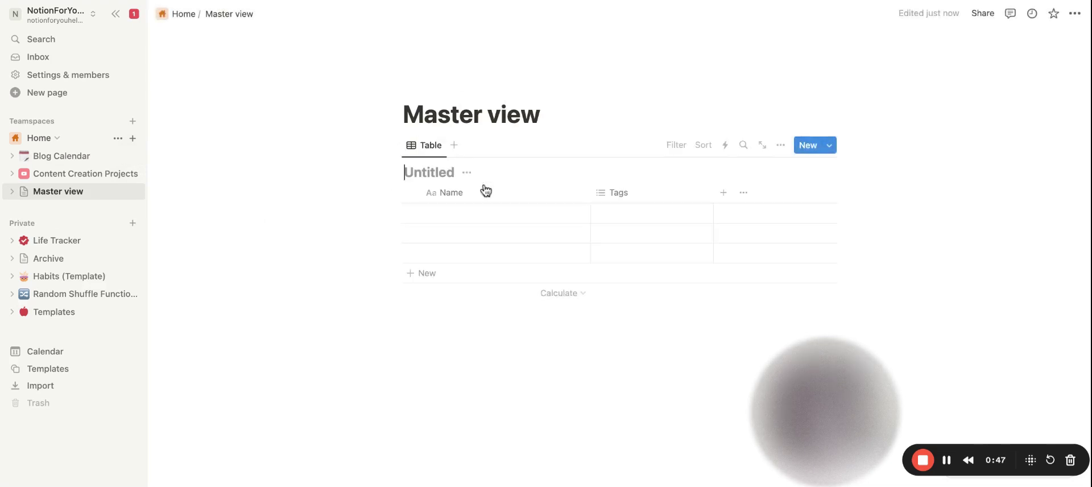
type("Master vie")
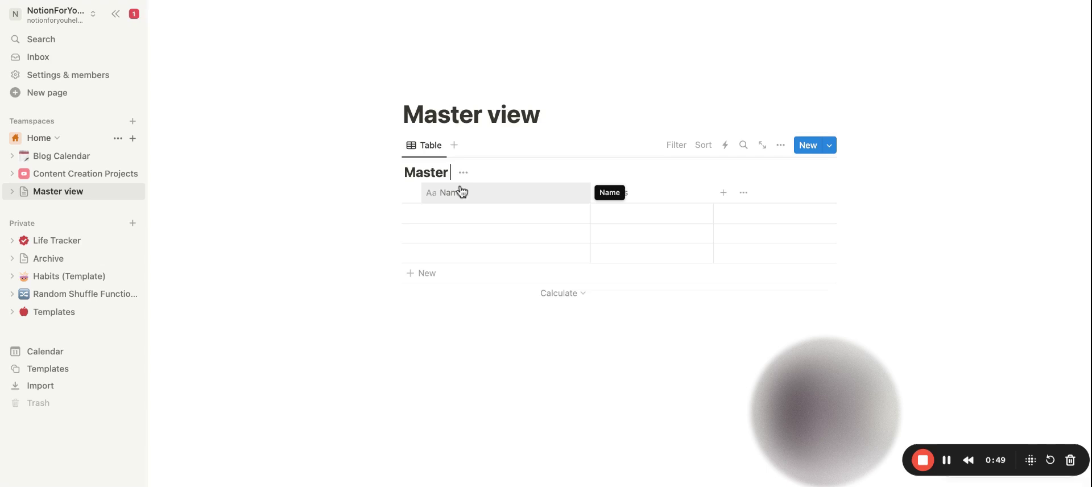
type("w")
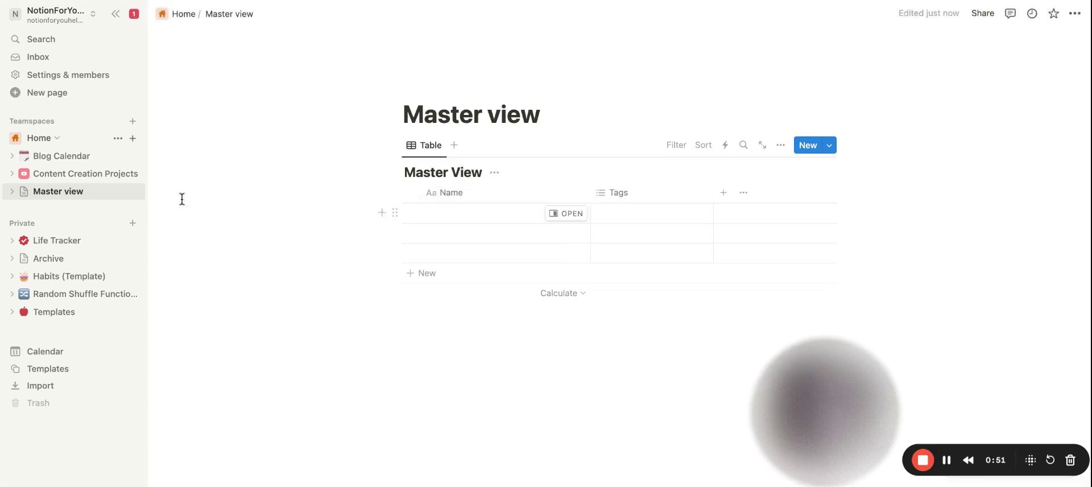
Step: Move Video #1 and Video #2 from Content Creation Projects into the Master View database
left_click(54, 179)
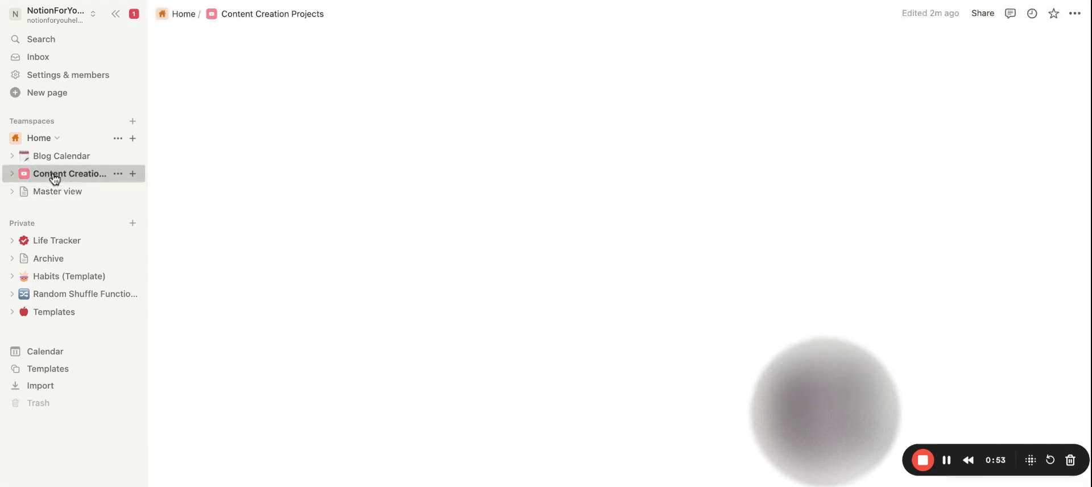
scroll(401, 275, "down", 3)
mouse_move(282, 299)
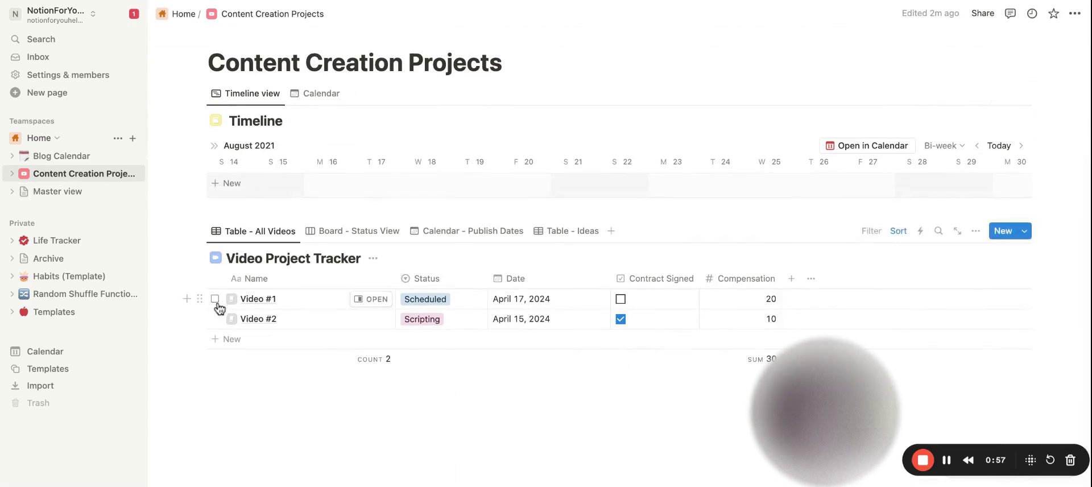
left_click(215, 300)
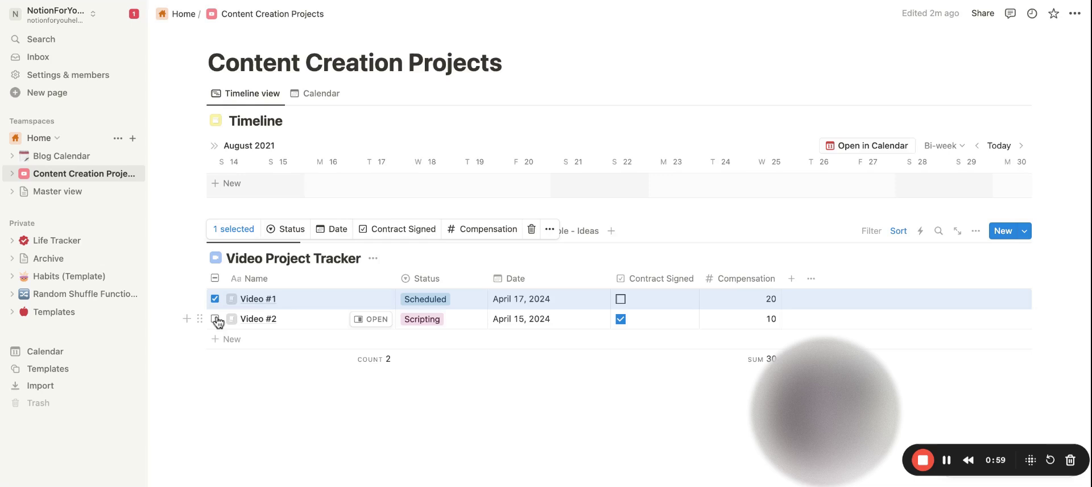
left_click(215, 319)
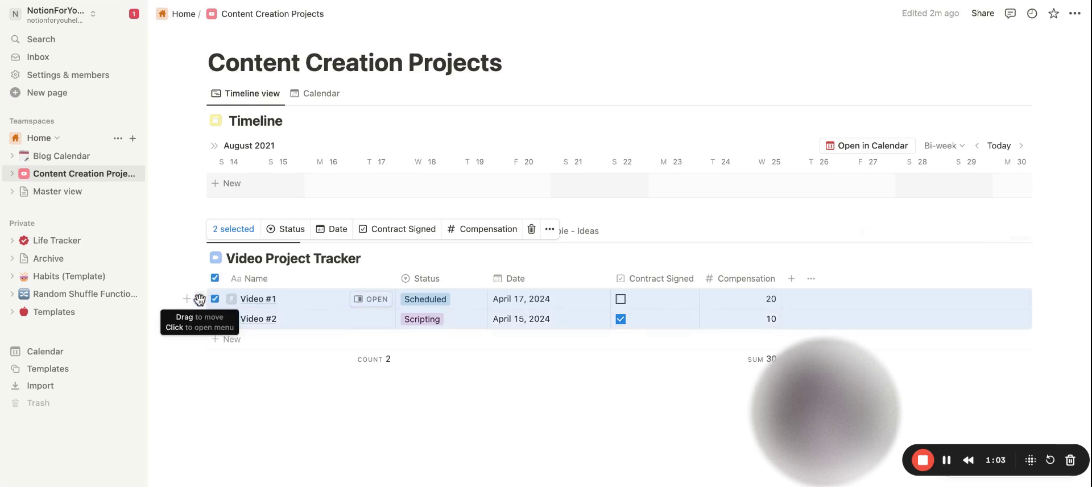
left_click(199, 299)
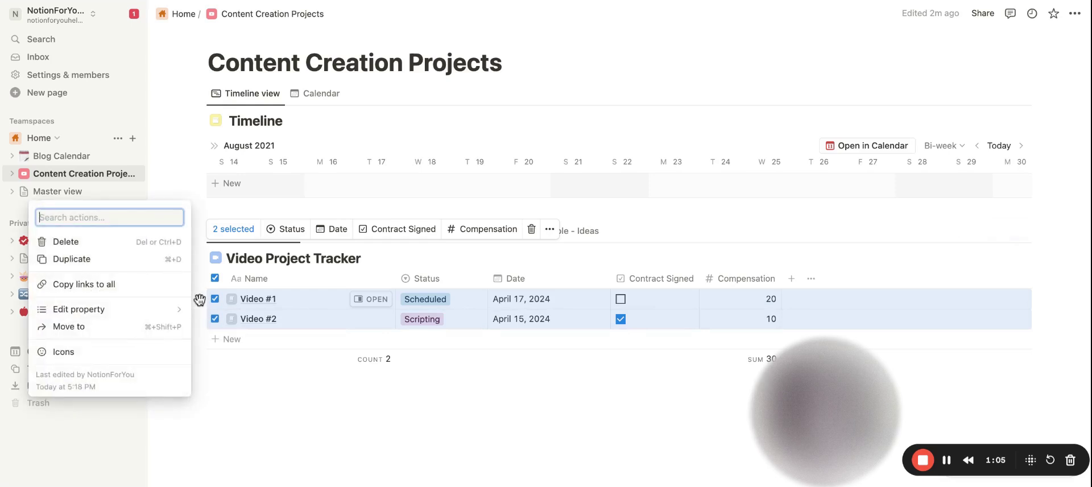
left_click(80, 327)
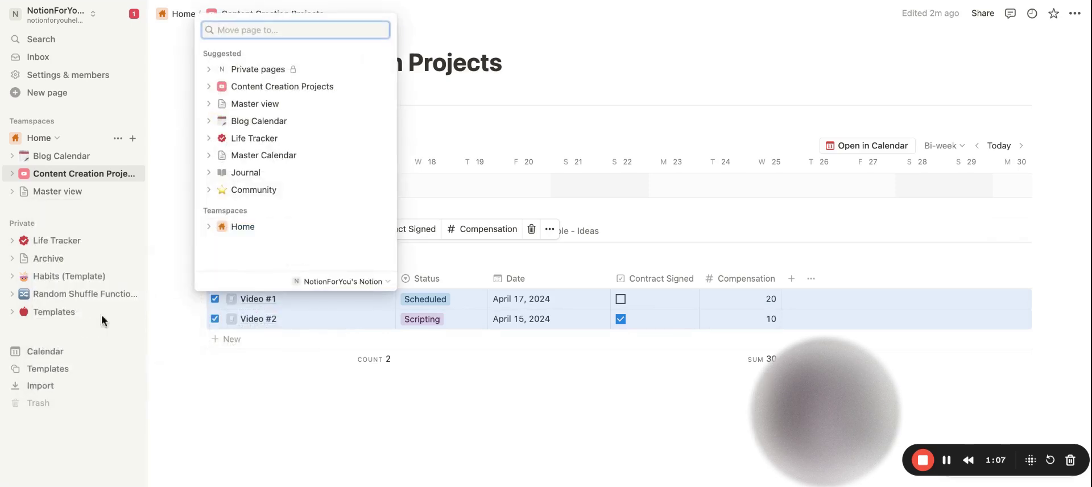
left_click(208, 103)
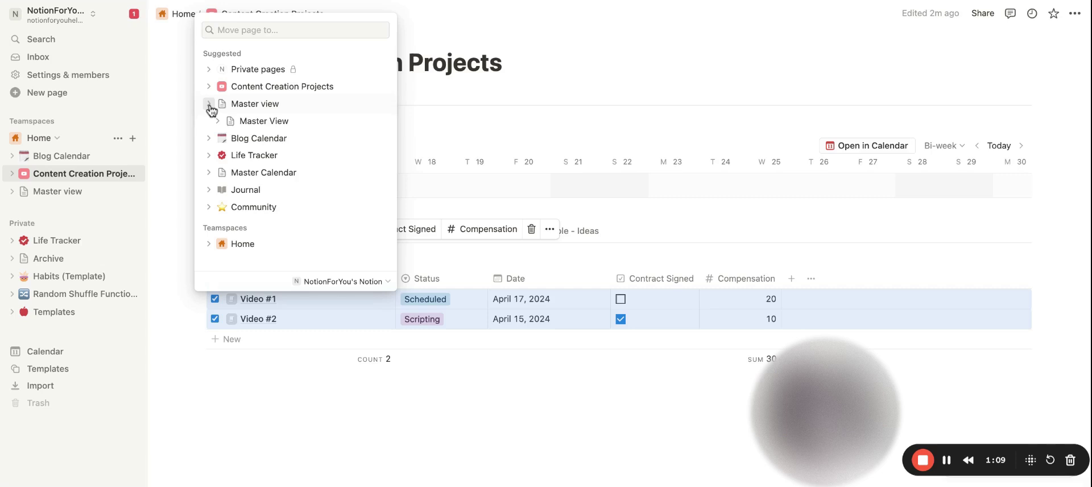
left_click(261, 126)
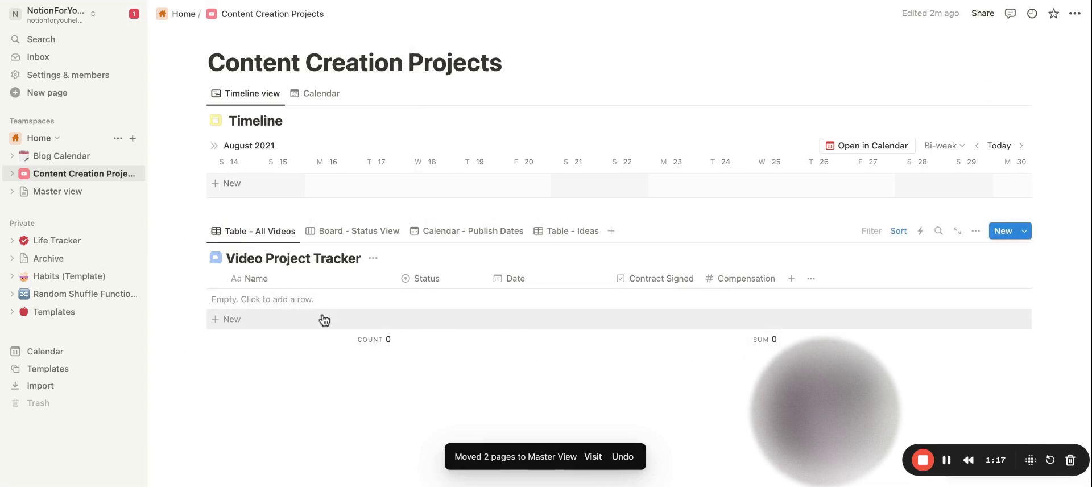
Step: Delete the three empty rows from the Master View table, then return to Blog Calendar
left_click(42, 194)
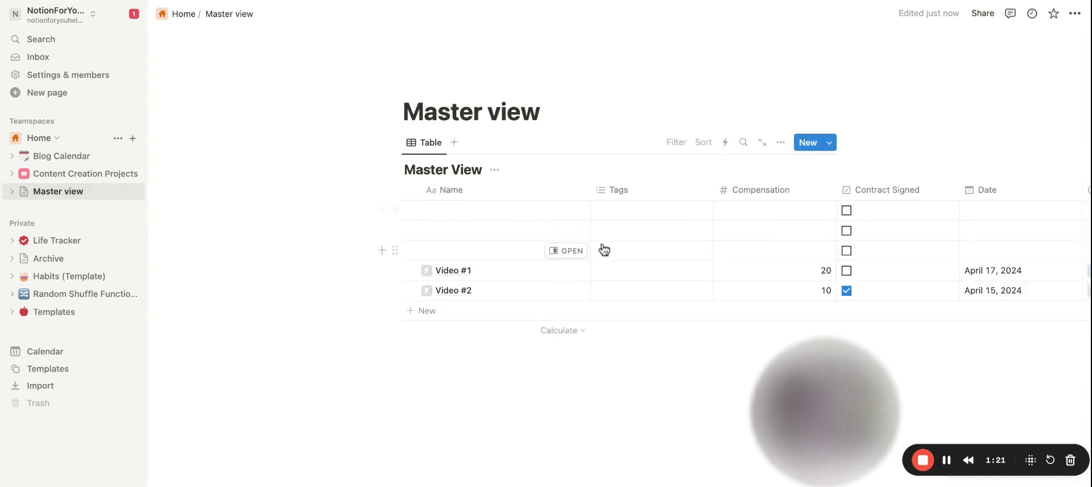
scroll(602, 247, "right", 5)
scroll(603, 249, "right", 3)
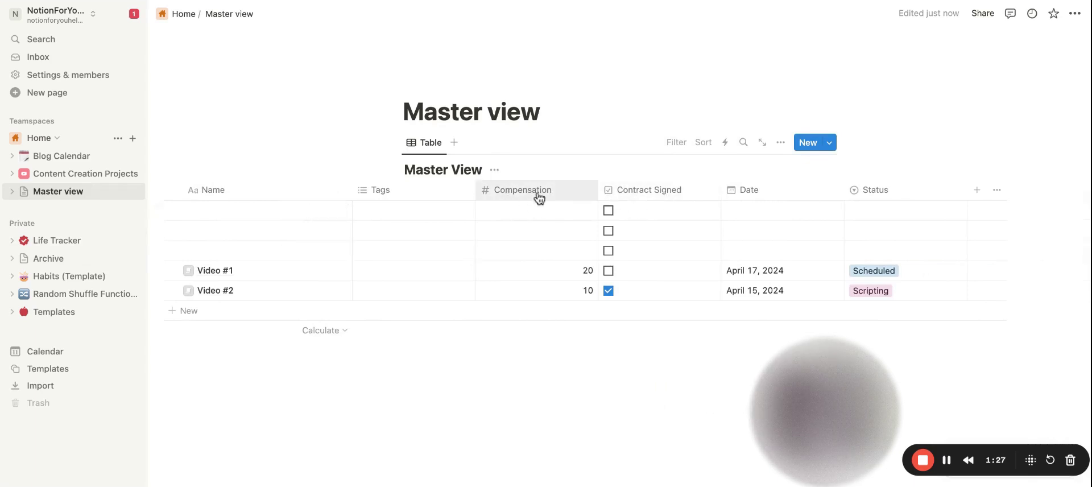
mouse_move(478, 271)
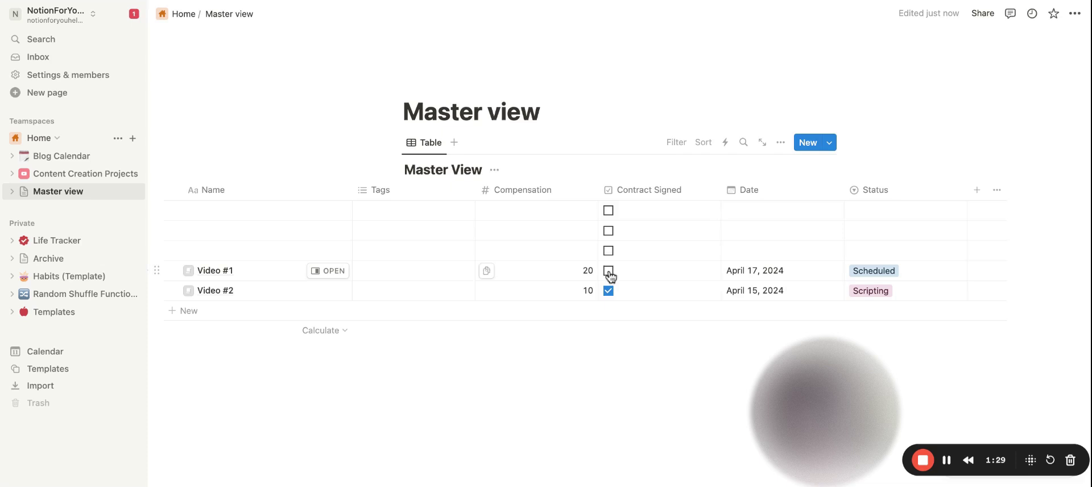
scroll(637, 275, "left", 3)
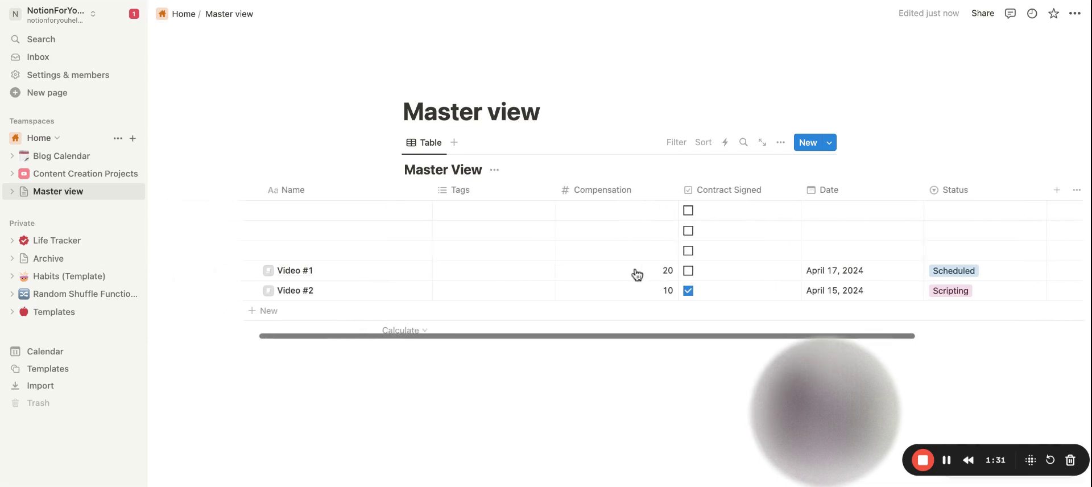
left_click(251, 250)
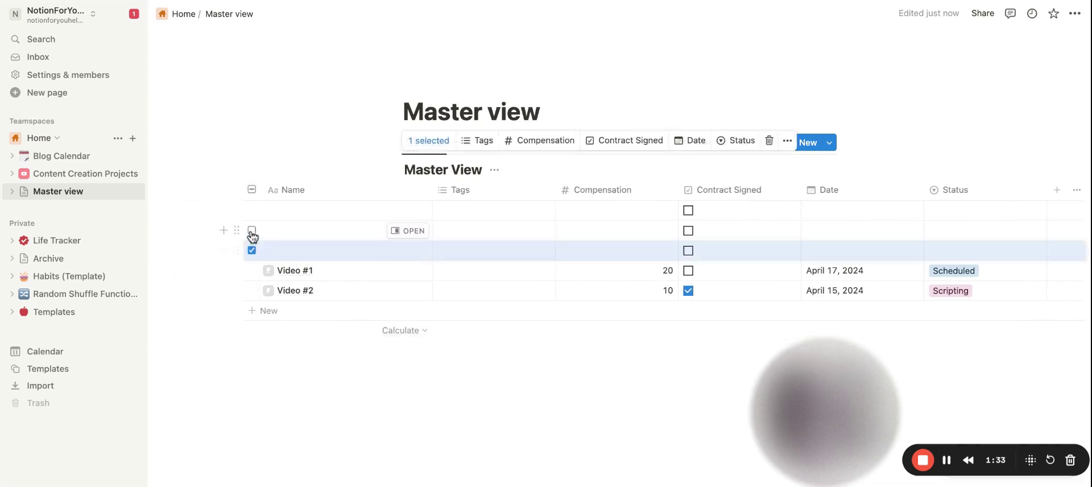
left_click(252, 231)
left_click(251, 211)
left_click(239, 210)
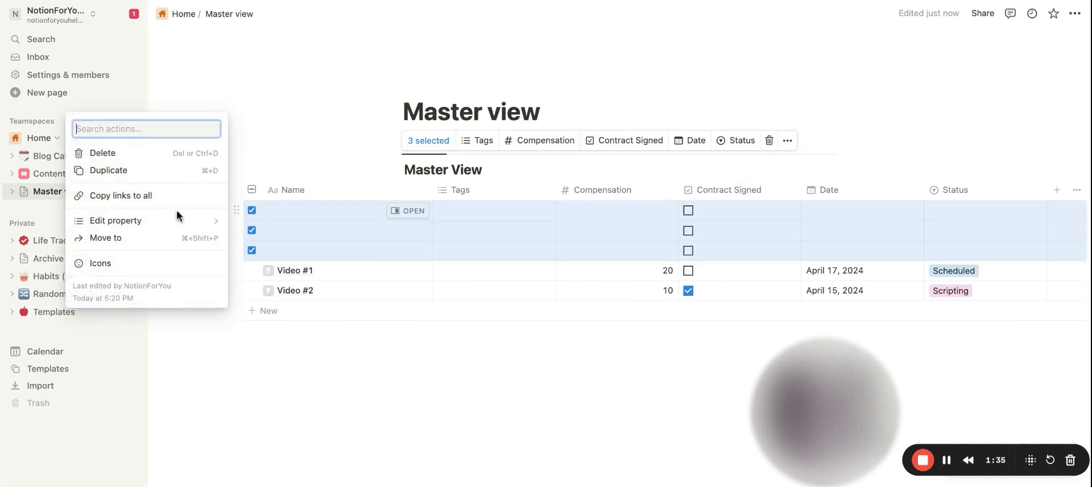
left_click(107, 152)
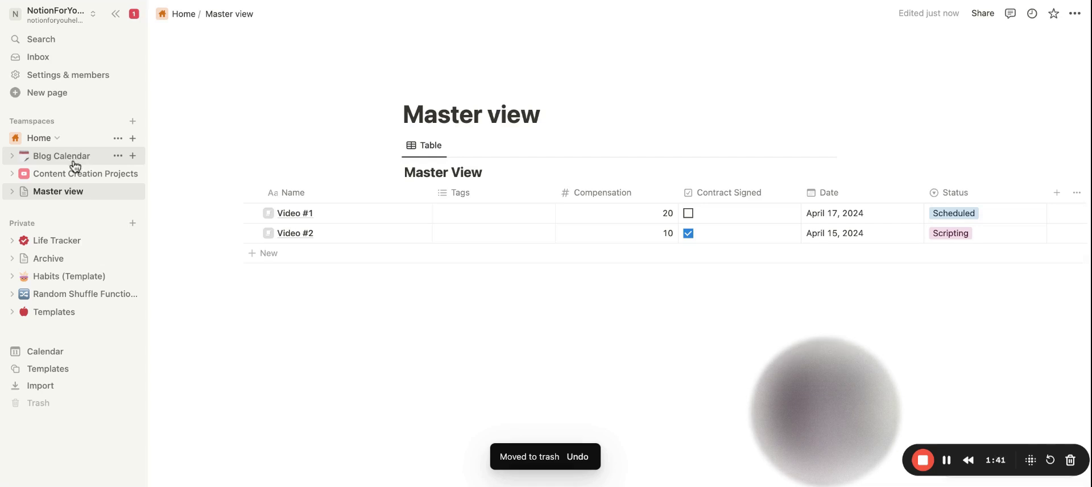
left_click(44, 160)
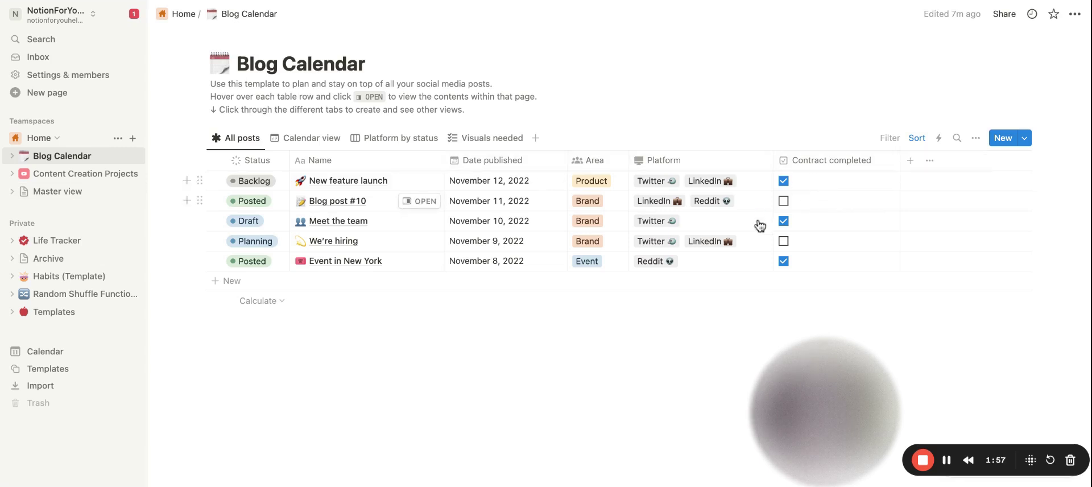
mouse_move(759, 221)
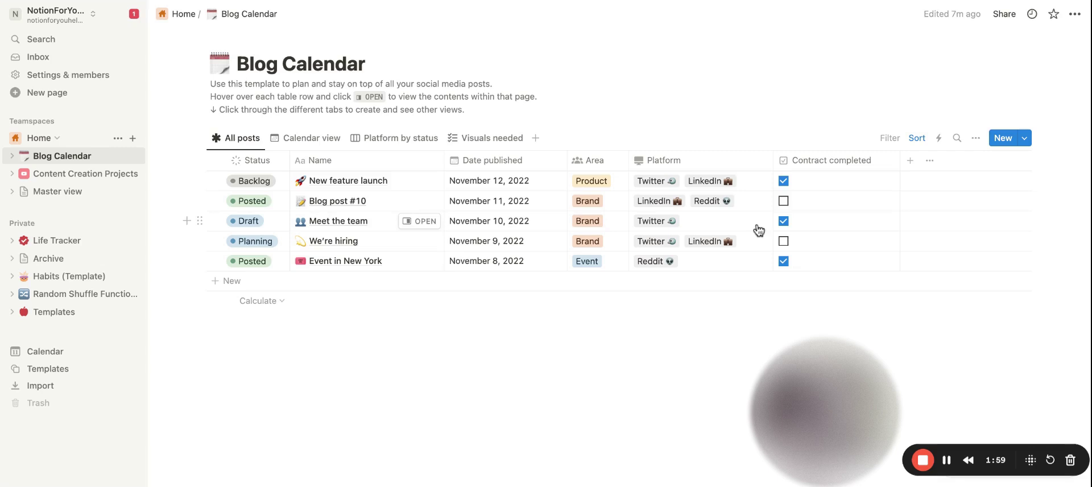
left_click(63, 193)
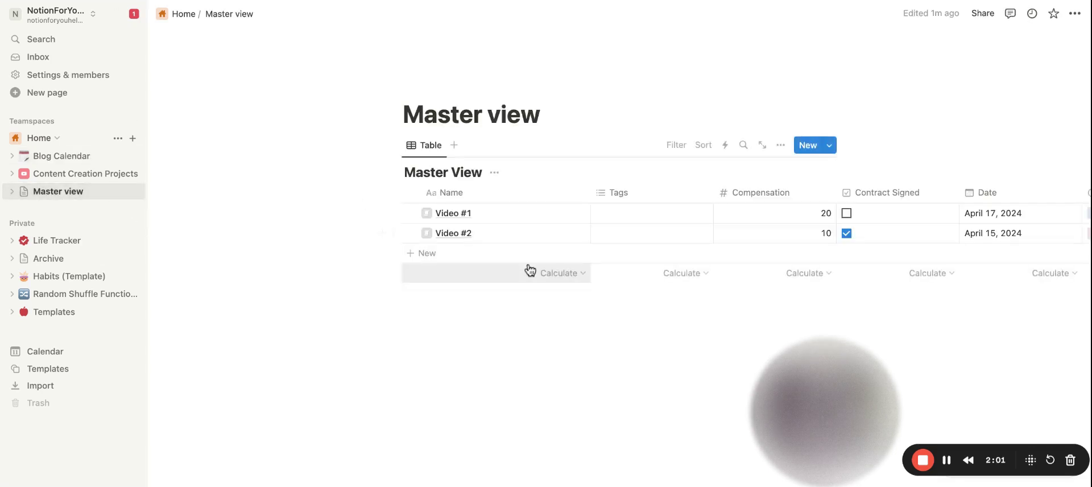
scroll(763, 234, "right", 5)
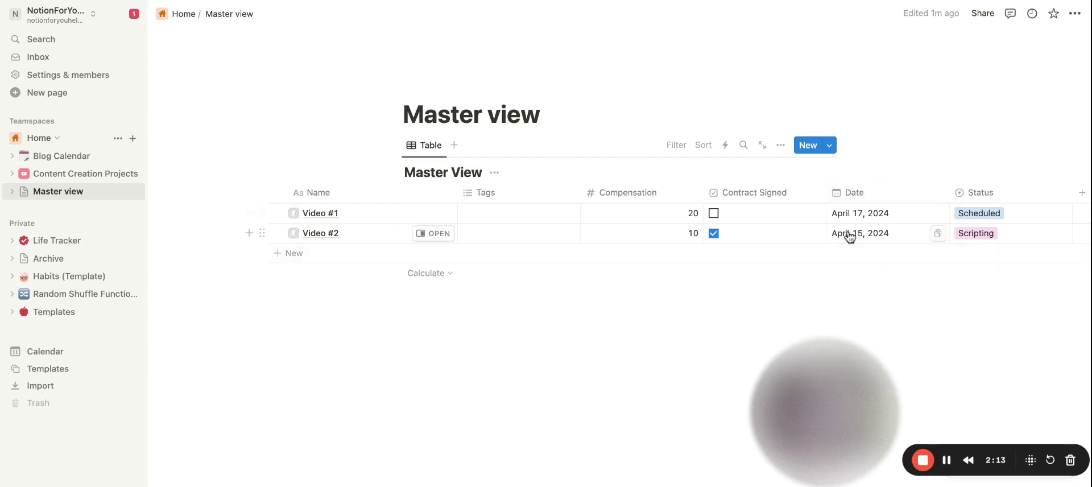
scroll(852, 236, "right", 2)
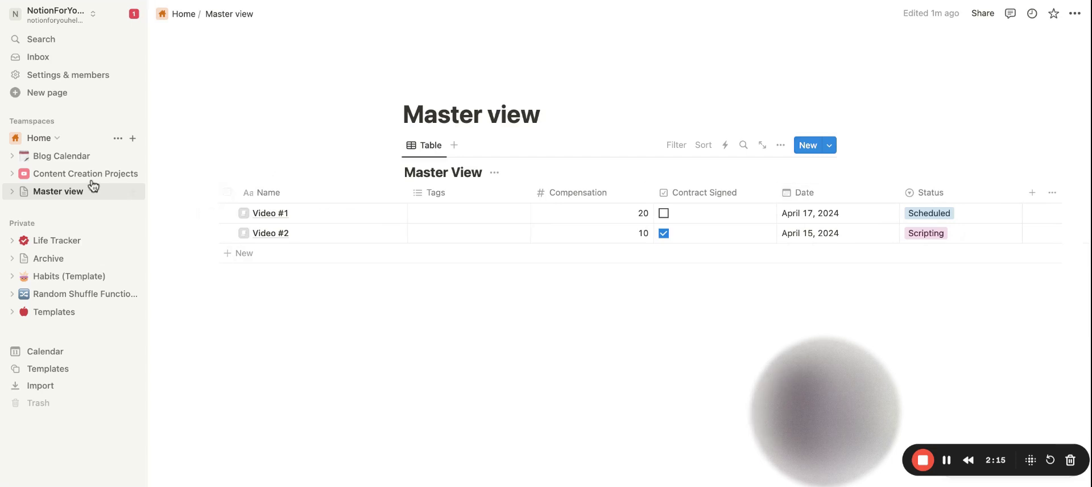
left_click(47, 158)
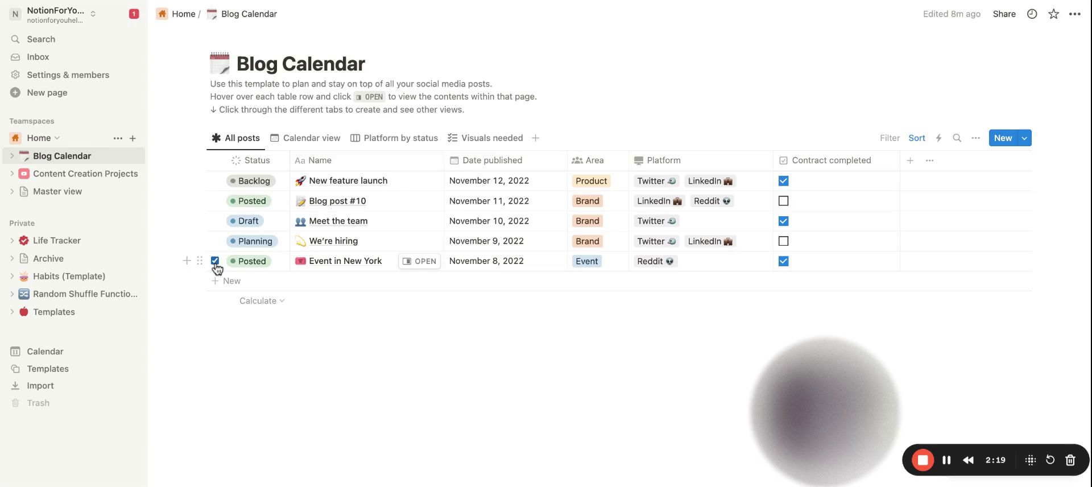
Step: Select the Event in New York row and check the Master View table before returning
left_click(215, 261)
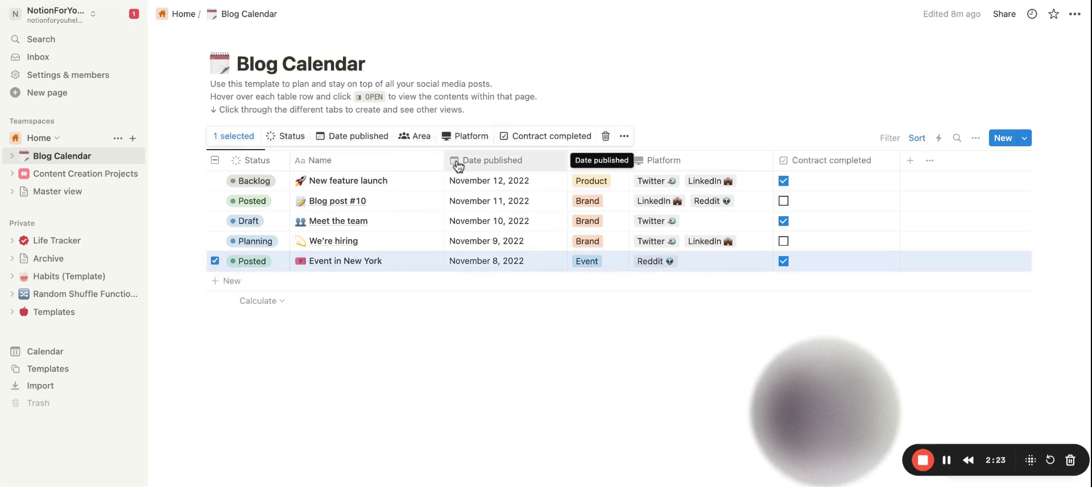
left_click(58, 191)
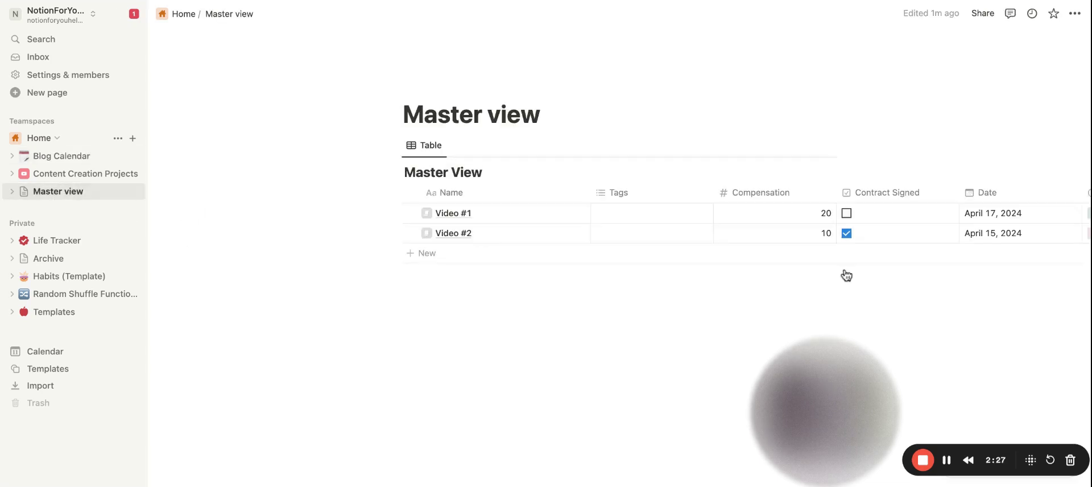
scroll(845, 273, "right", 3)
scroll(846, 275, "right", 3)
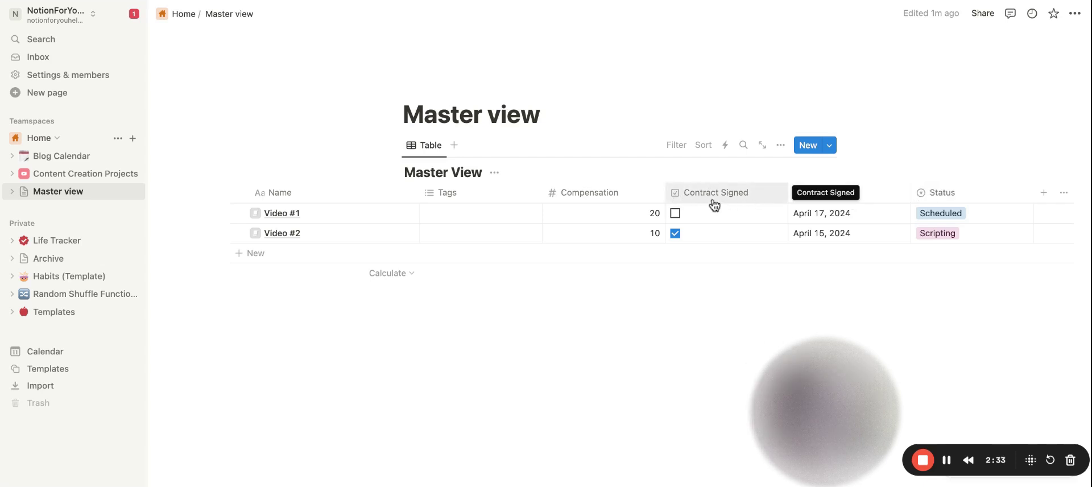
left_click(61, 155)
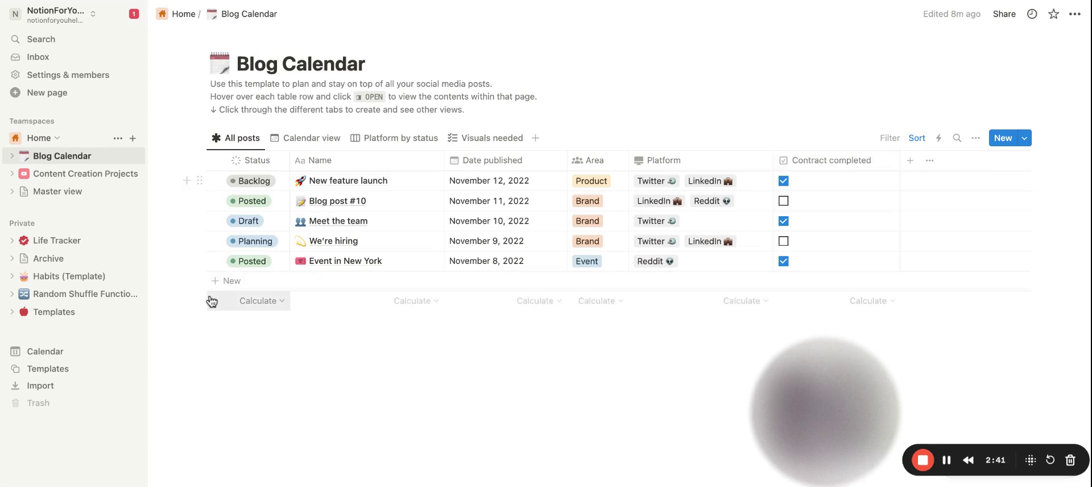
Step: Move the Event in New York post into the Master View database
mouse_move(342, 261)
left_click(215, 261)
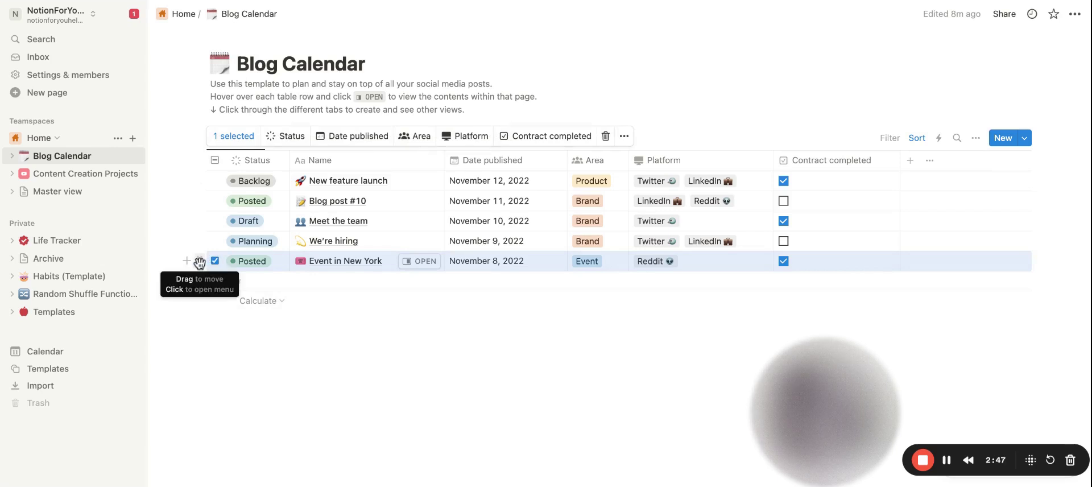
left_click(201, 262)
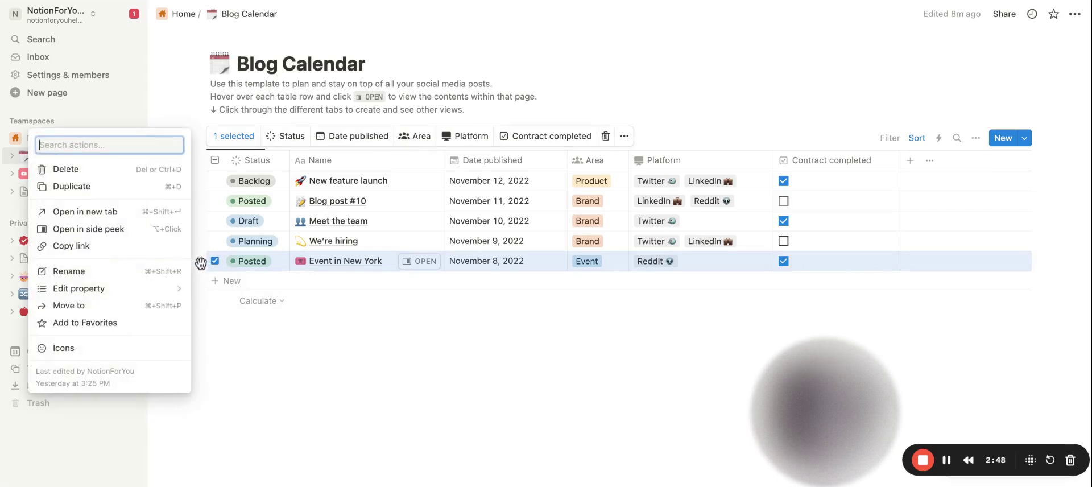
left_click(108, 306)
left_click(209, 292)
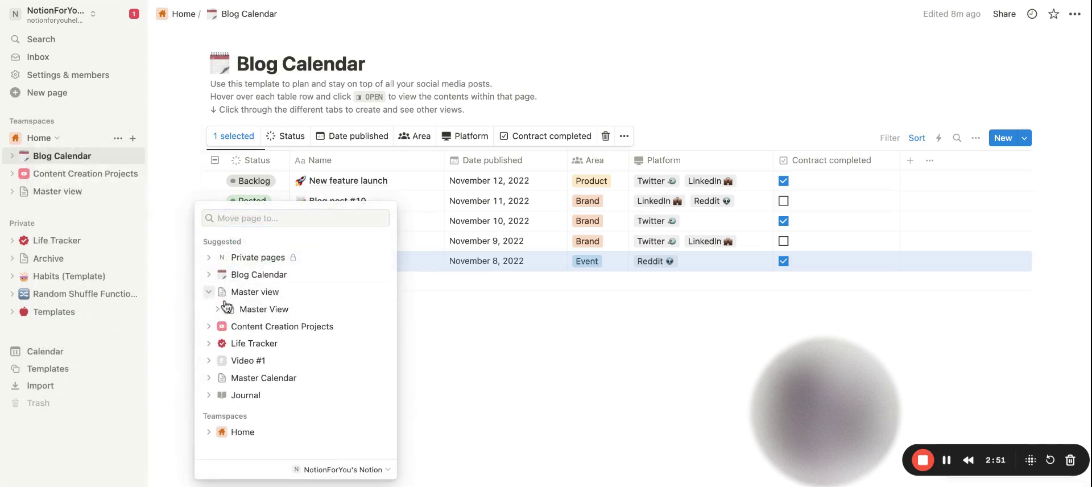
left_click(267, 308)
left_click(57, 192)
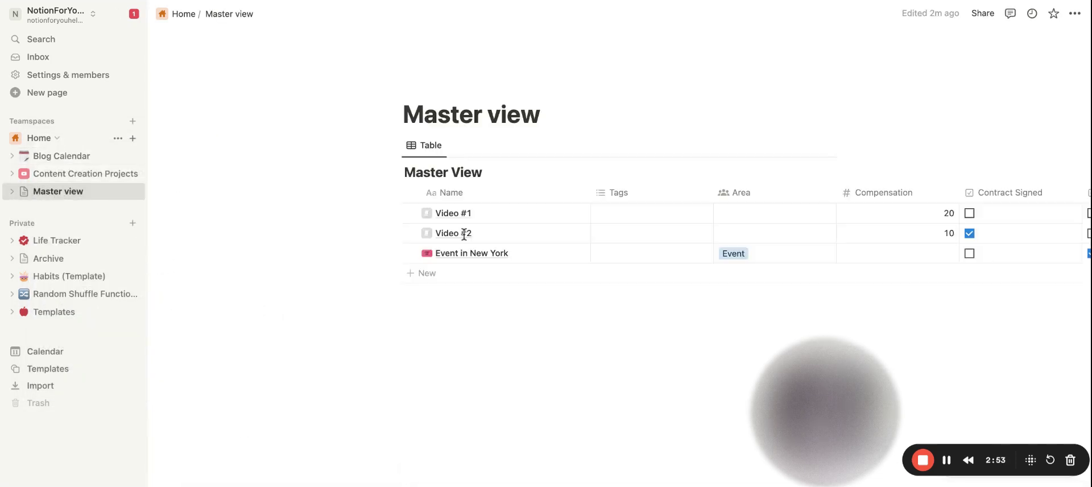
Step: Scroll across the Master View table to review its columns
scroll(567, 268, "right", 5)
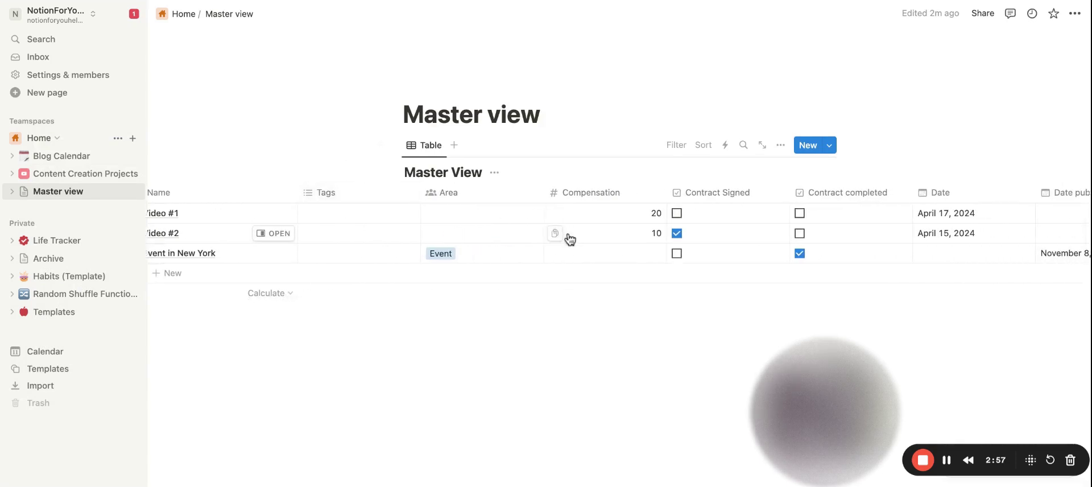
scroll(569, 239, "right", 1)
scroll(570, 239, "right", 4)
scroll(570, 239, "right", 4)
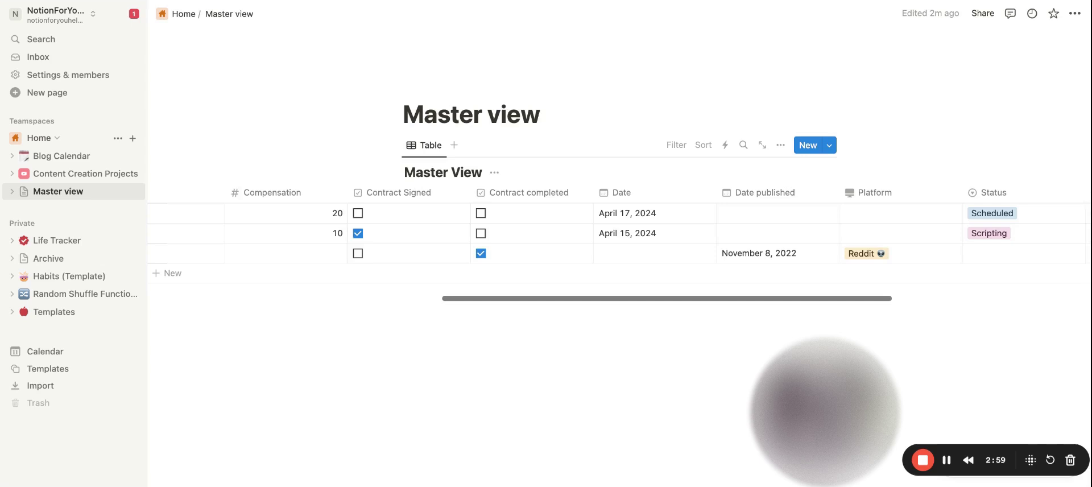
scroll(570, 239, "right", 2)
scroll(570, 239, "right", 2)
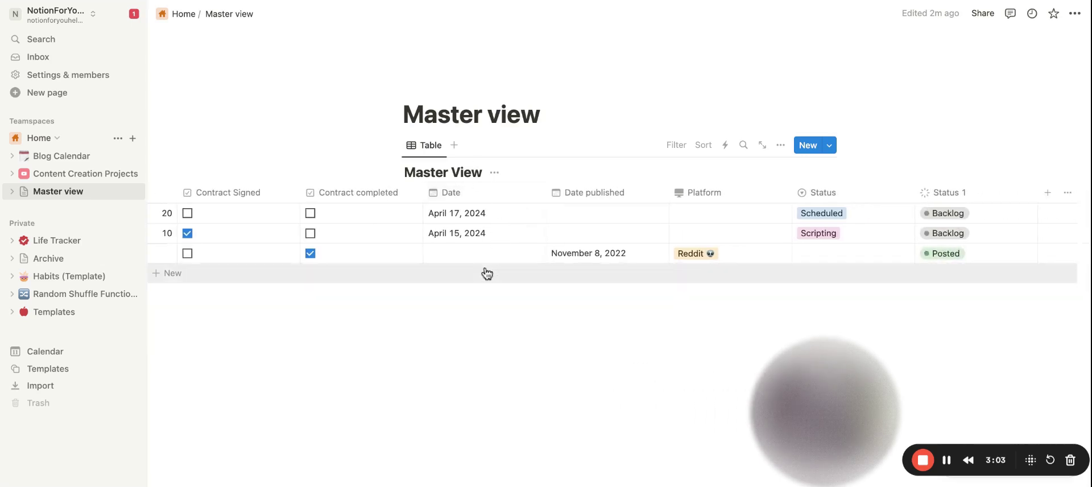
scroll(496, 247, "right", 3)
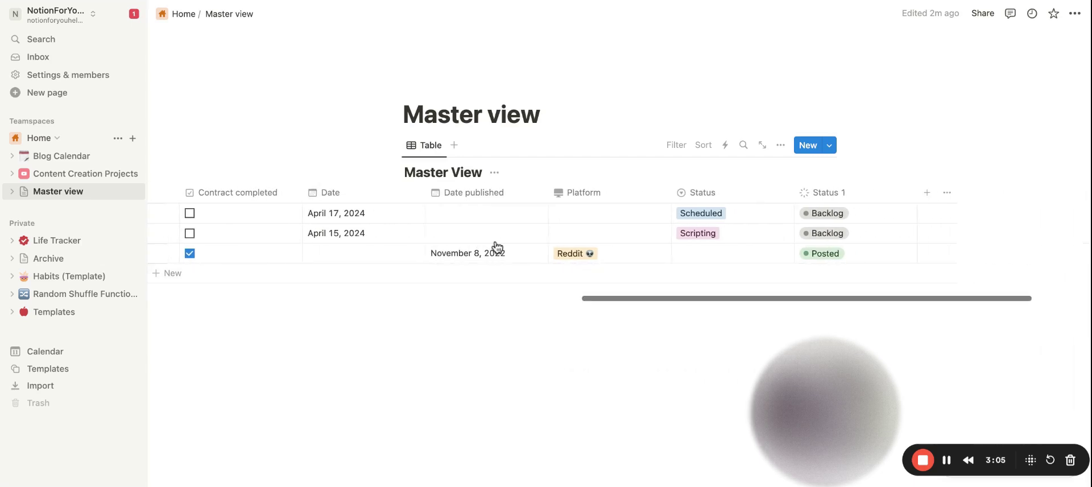
scroll(496, 246, "left", 2)
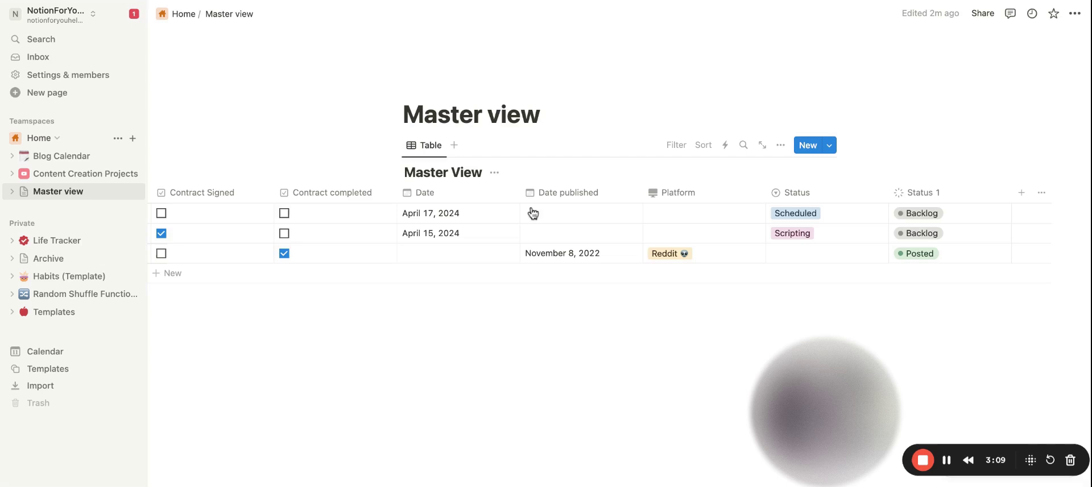
scroll(471, 274, "left", 5)
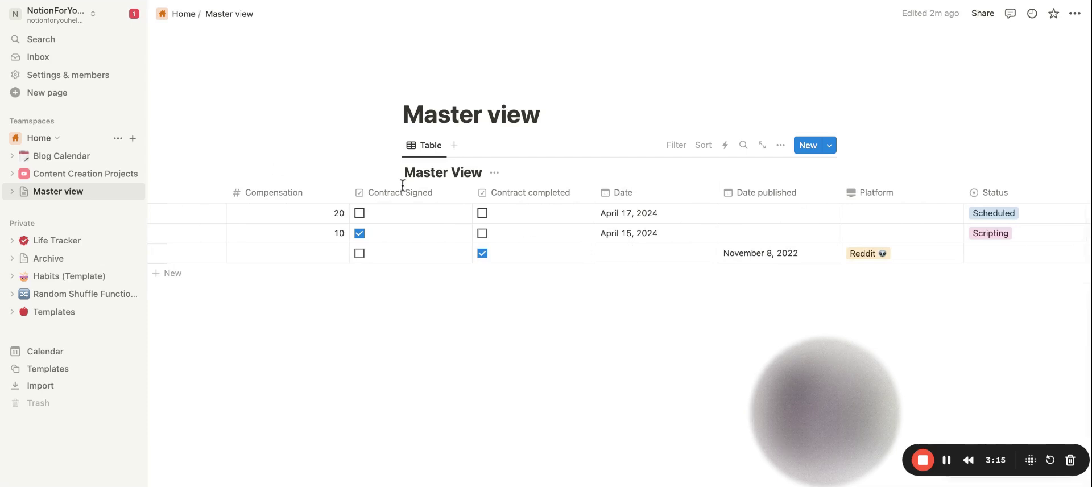
scroll(636, 242, "left", 3)
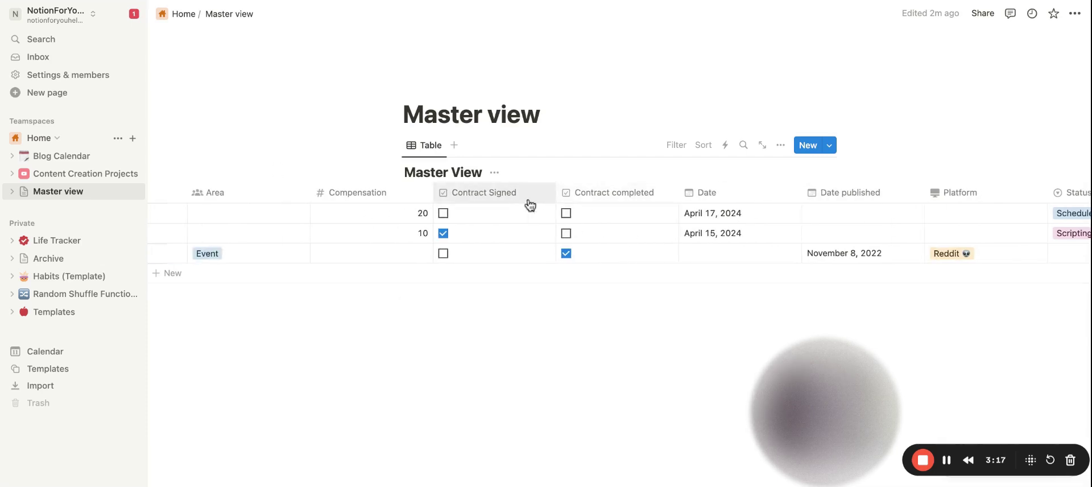
scroll(458, 219, "left", 5)
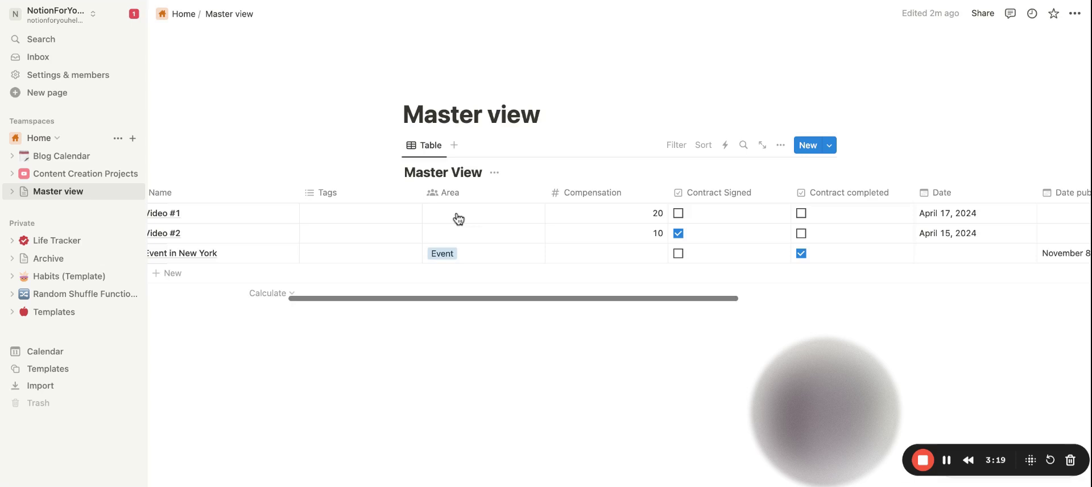
scroll(239, 273, "left", 3)
Step: Delete the Event in New York row from Master View and check the Contract Signed column
left_click(213, 253)
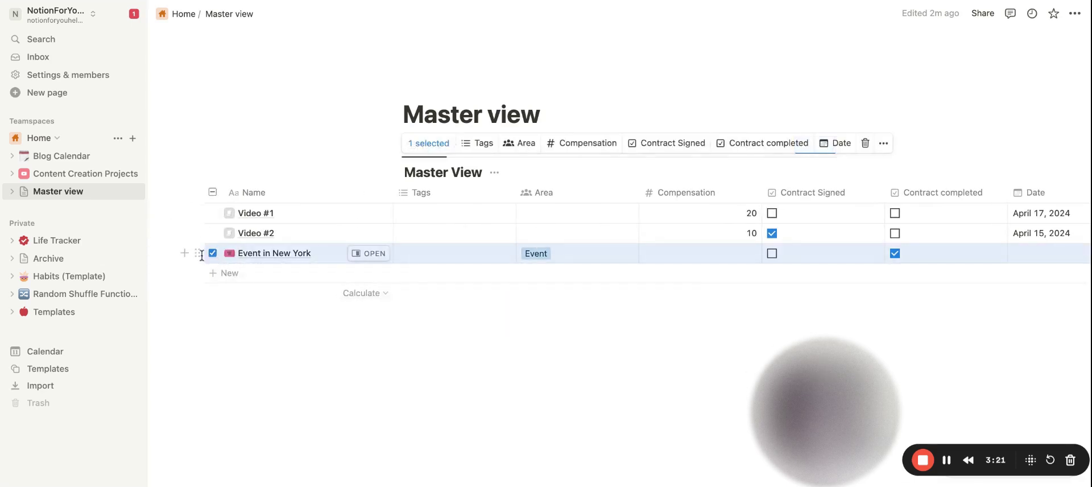
left_click(200, 255)
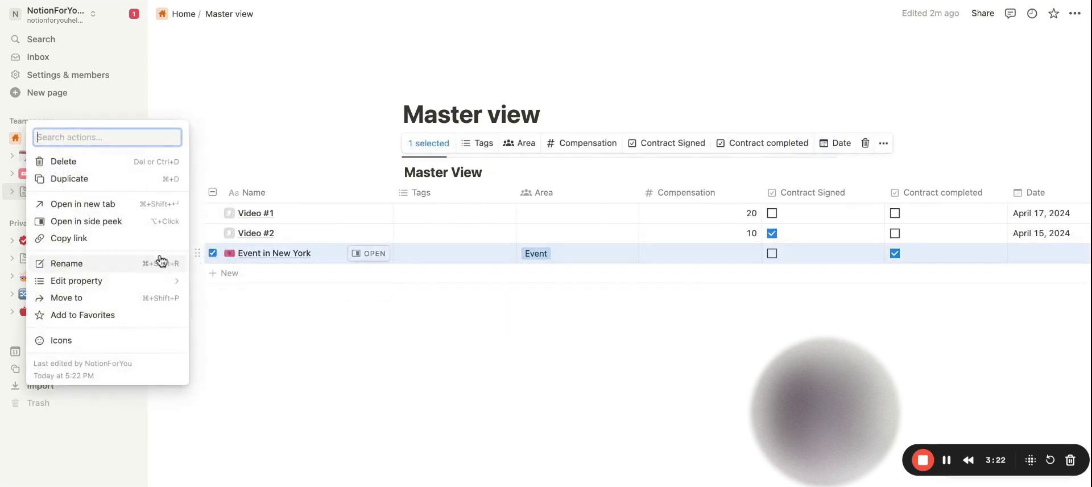
left_click(74, 161)
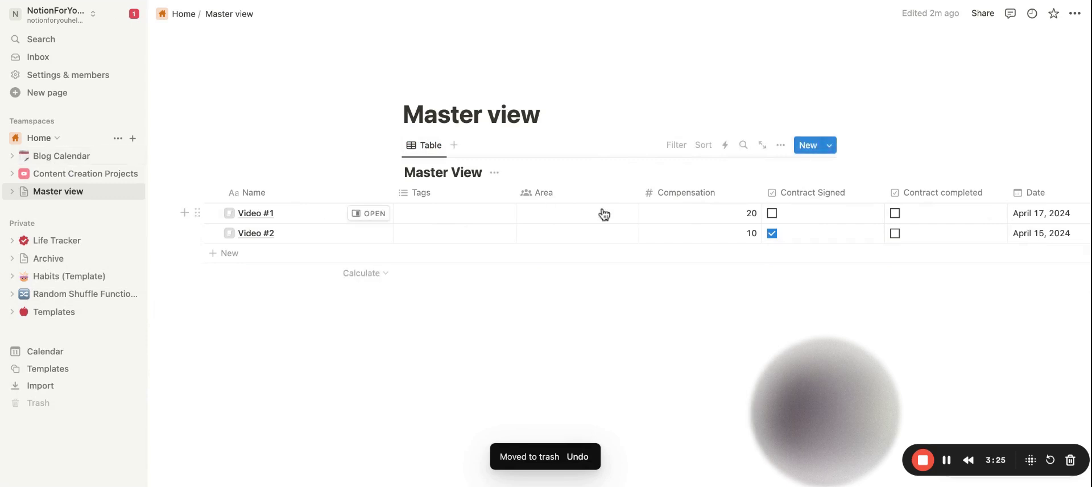
scroll(603, 213, "right", 2)
left_click(762, 194)
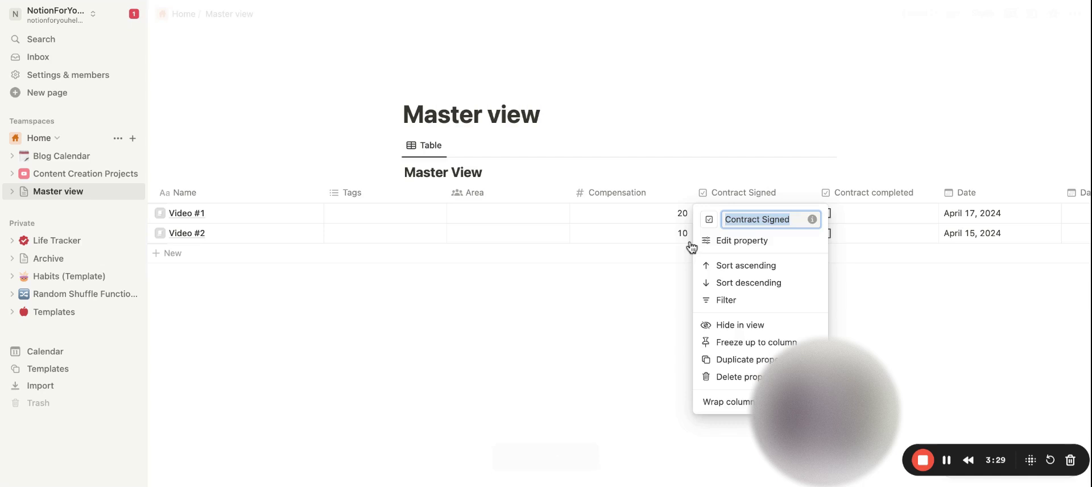
Step: Rename Blog Calendar's 'Contract completed' column to 'Contract Signed' and 'Date published' to 'Date'
left_click(635, 261)
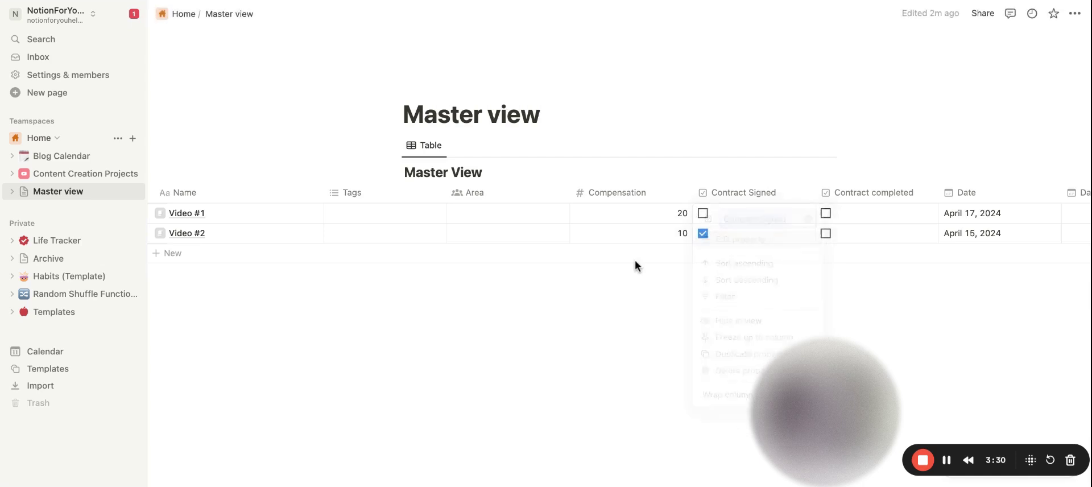
left_click(55, 162)
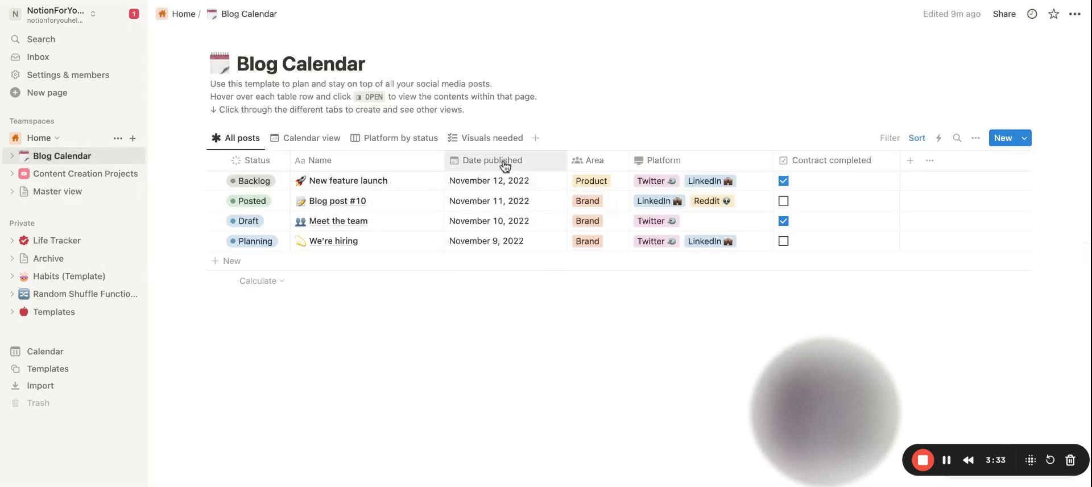
left_click(830, 170)
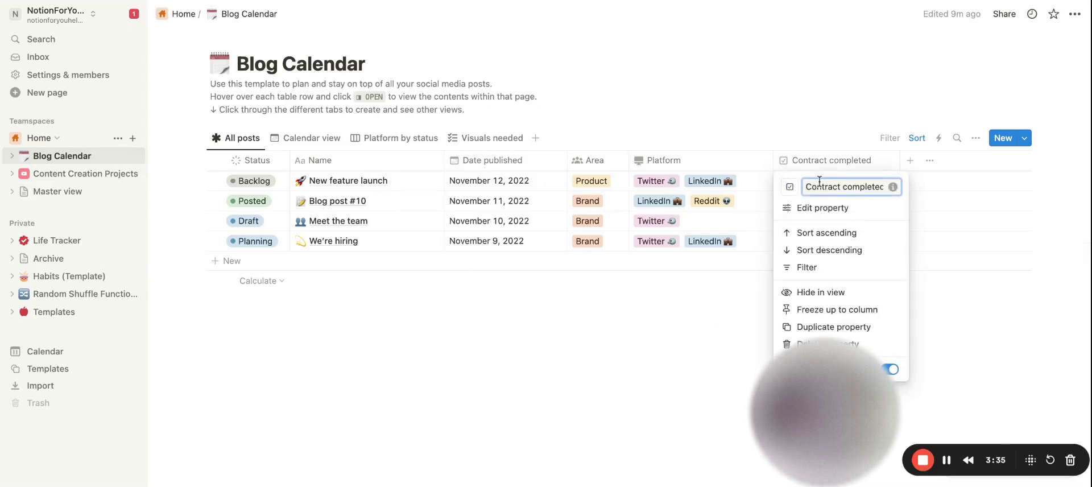
type("Contract Signed")
left_click(657, 317)
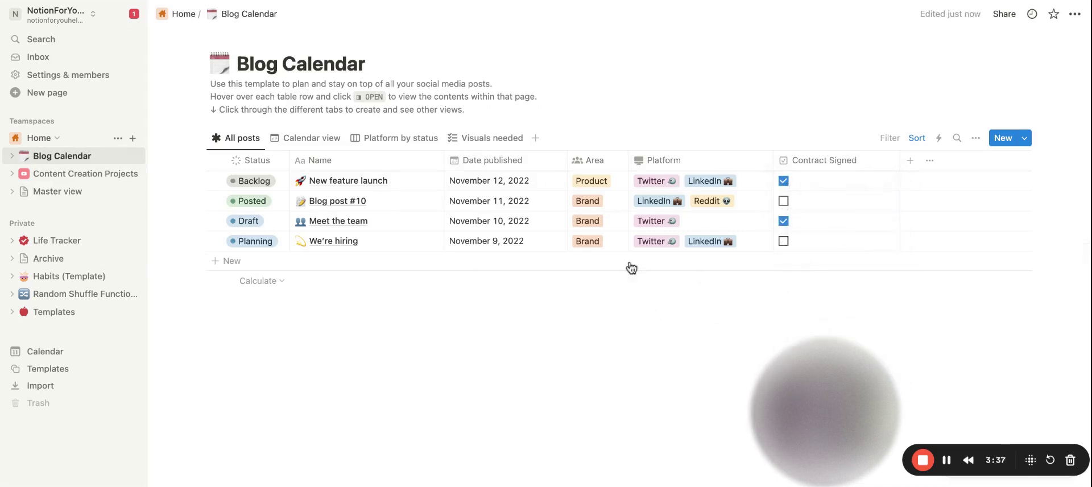
left_click(500, 163)
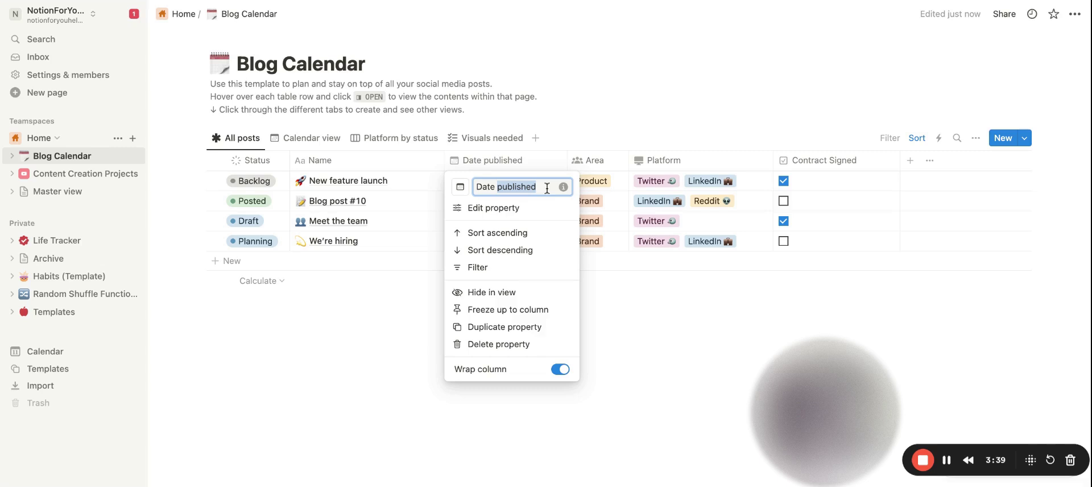
key("BackSpace")
left_click(621, 256)
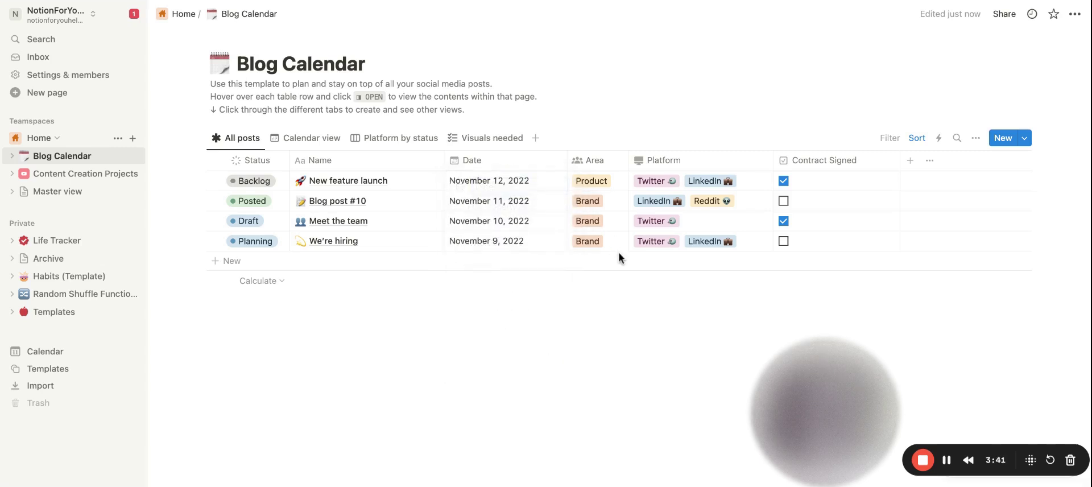
Step: Delete the Area and Contract completed properties from the Master View table
left_click(55, 192)
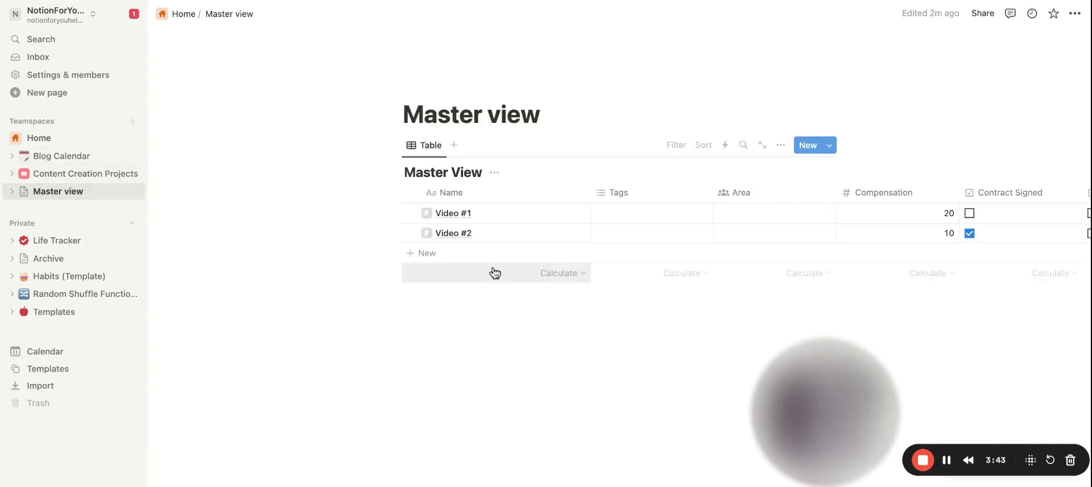
scroll(490, 272, "right", 5)
scroll(533, 257, "right", 3)
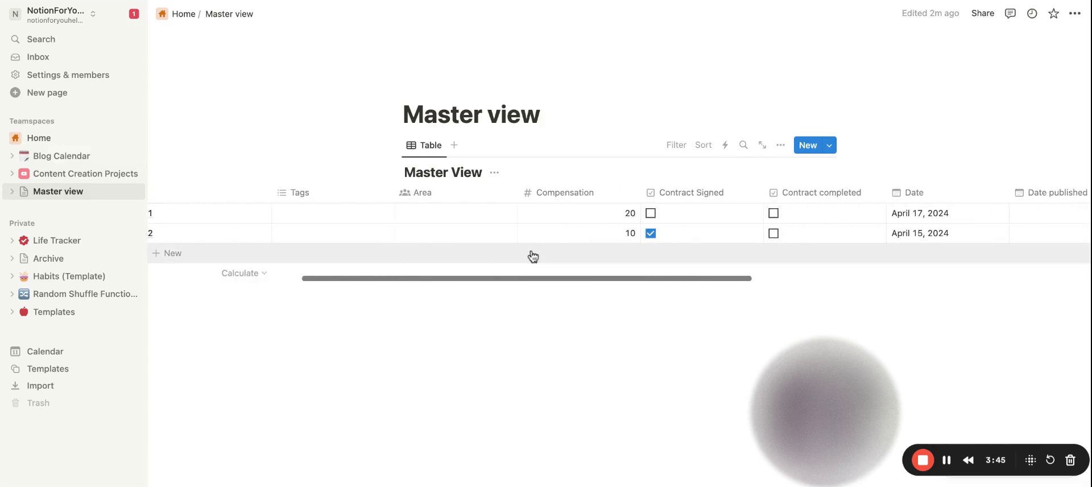
scroll(439, 212, "right", 2)
left_click(364, 200)
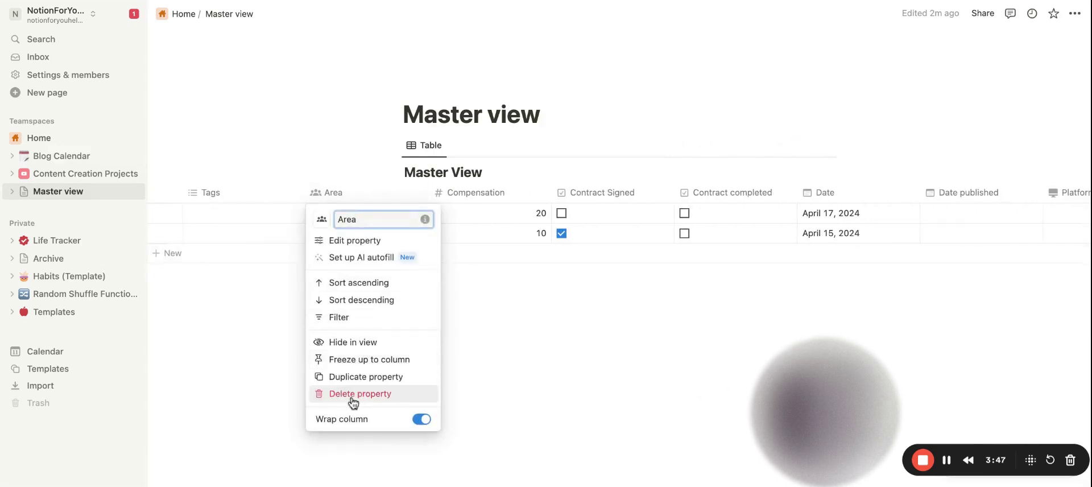
left_click(322, 393)
left_click(565, 245)
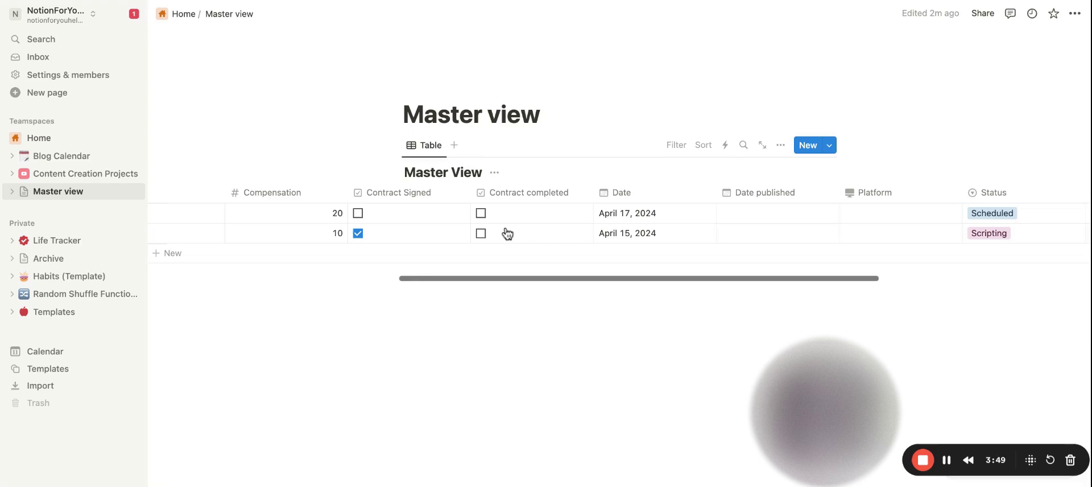
left_click(504, 193)
left_click(494, 375)
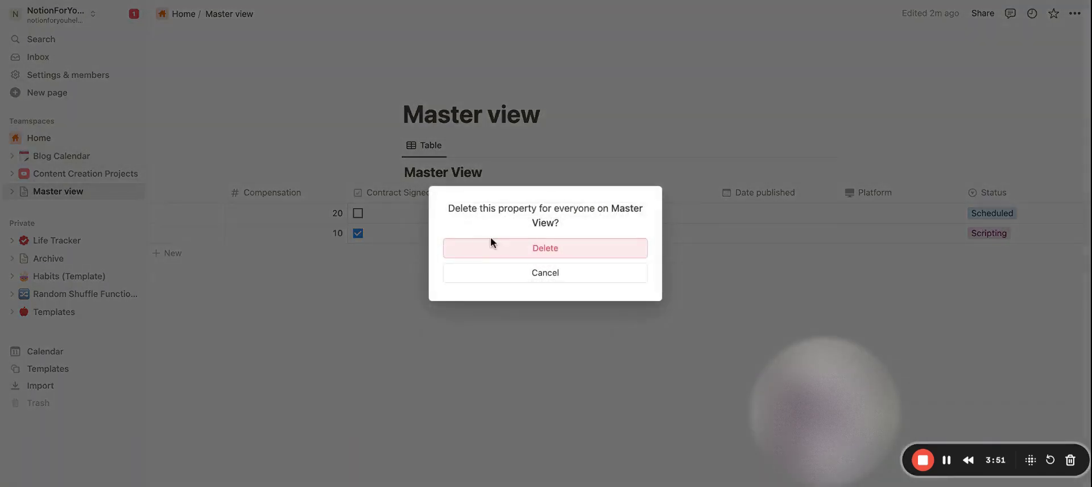
left_click(490, 247)
Step: Delete the Date published, Platform and Status 1 properties from Master View
left_click(655, 193)
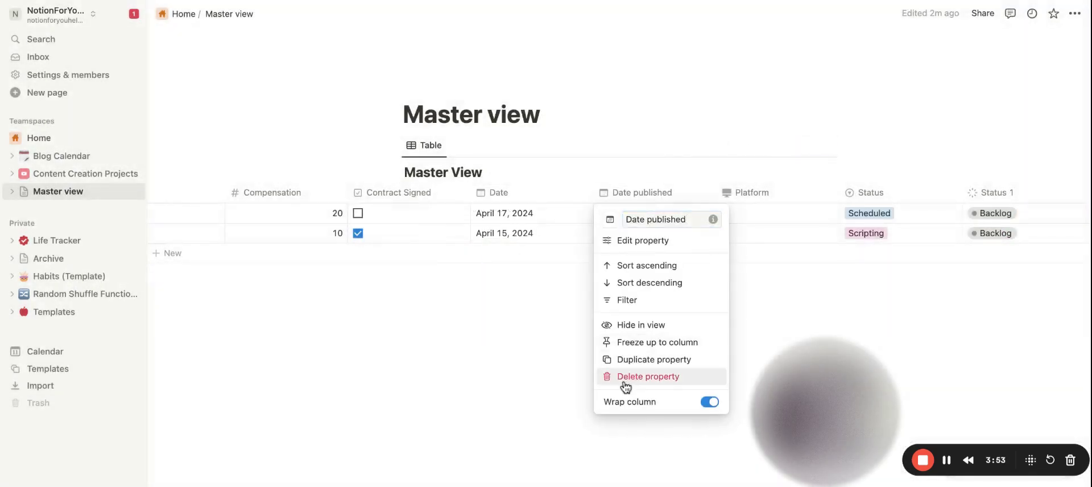
left_click(649, 377)
left_click(563, 246)
left_click(617, 193)
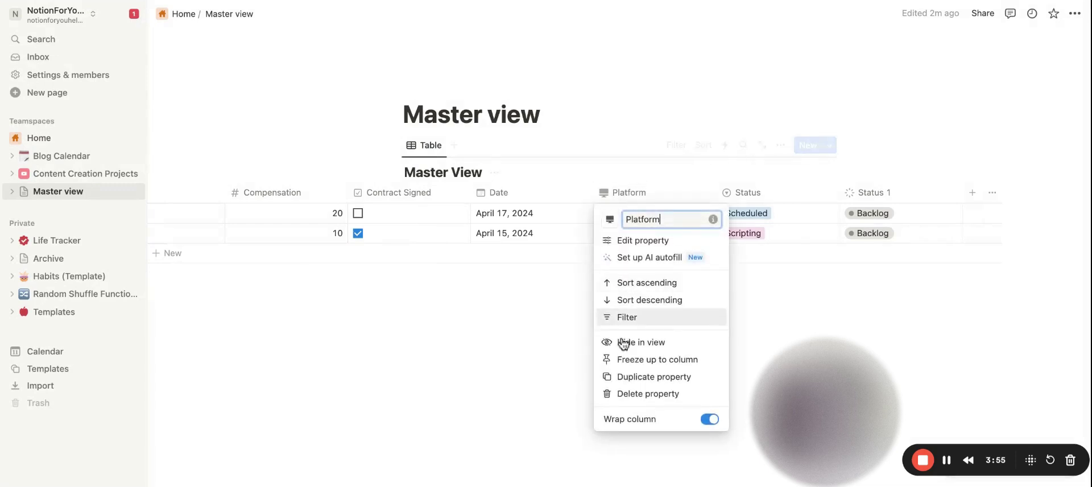
left_click(626, 393)
left_click(555, 246)
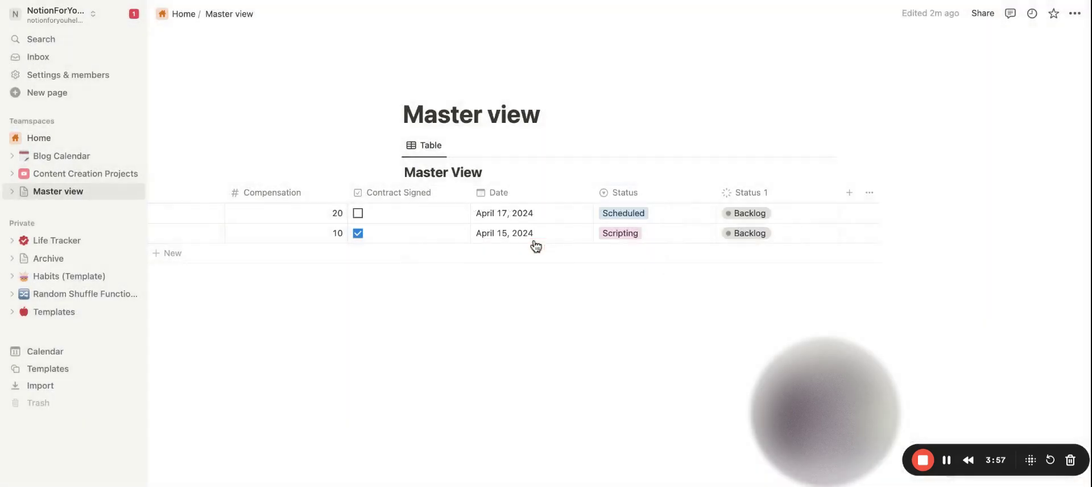
left_click(734, 193)
left_click(740, 371)
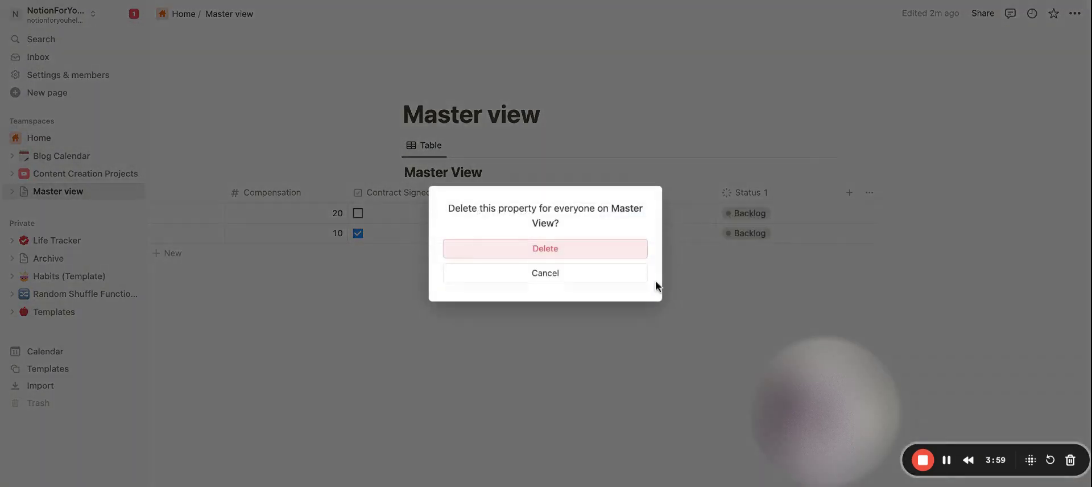
left_click(577, 247)
Step: Move New feature launch, Blog post #10, Meet the team and We're hiring into Master View
left_click(63, 156)
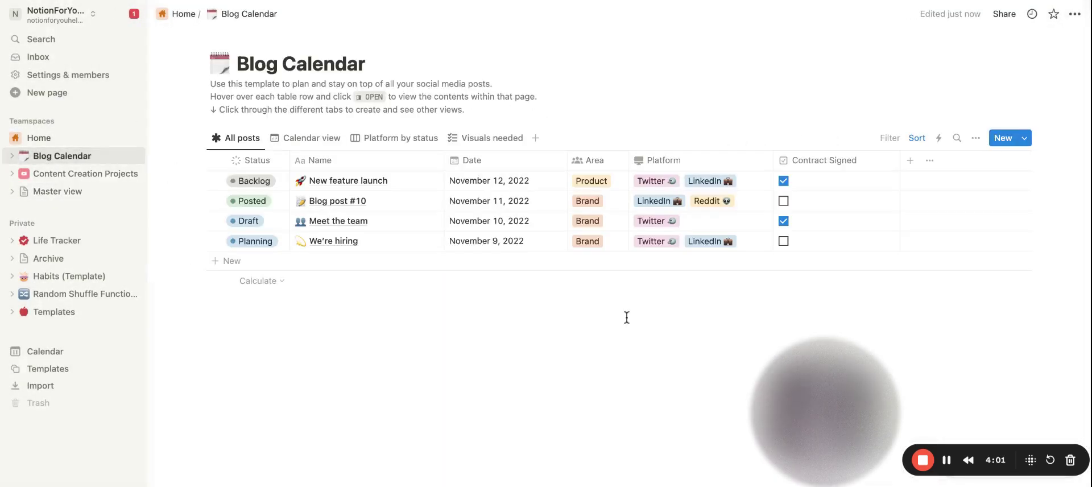
left_click(214, 181)
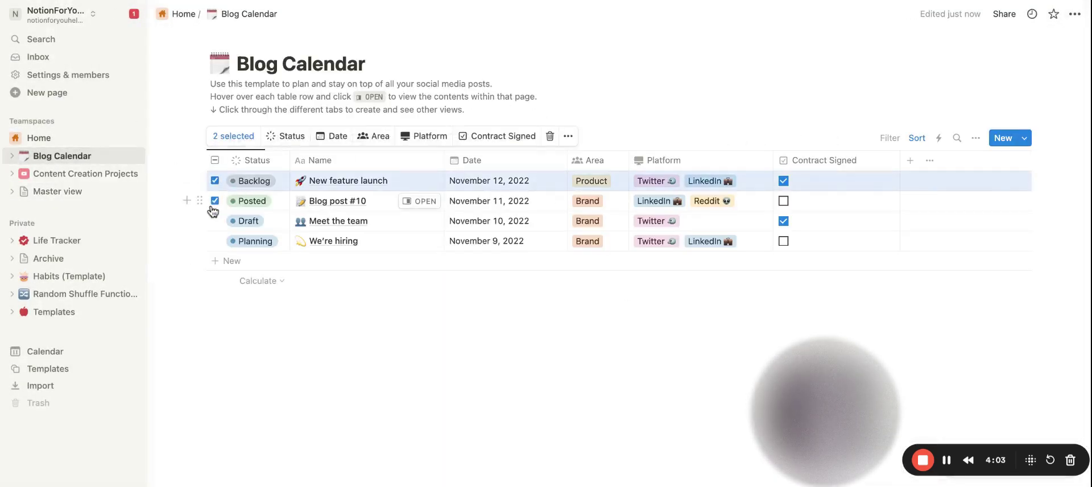
left_click(215, 201)
left_click(214, 221)
left_click(215, 241)
left_click(199, 180)
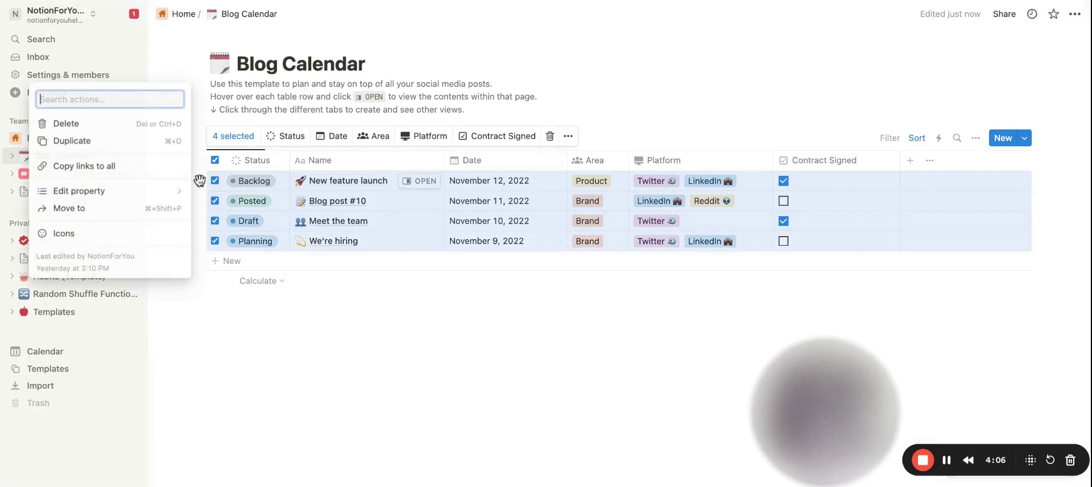
left_click(108, 214)
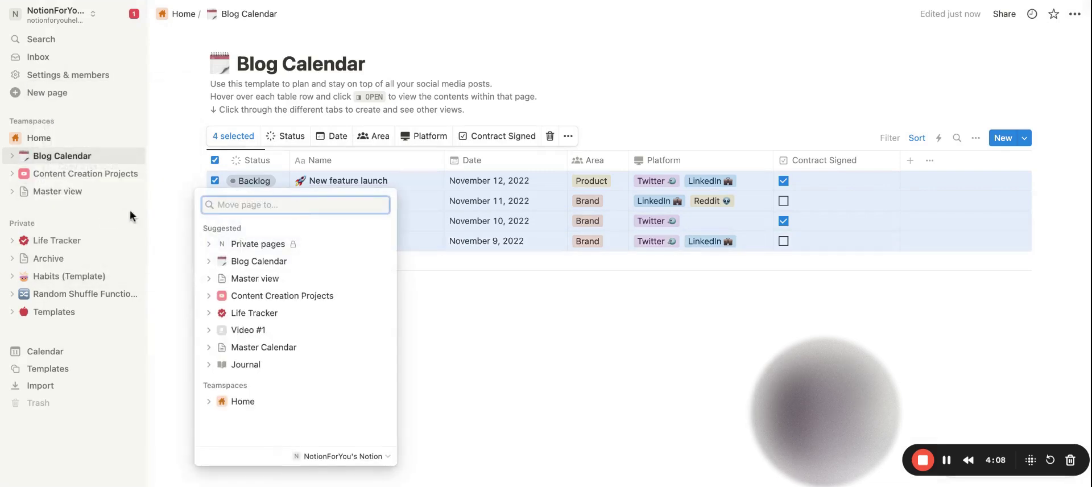
left_click(209, 278)
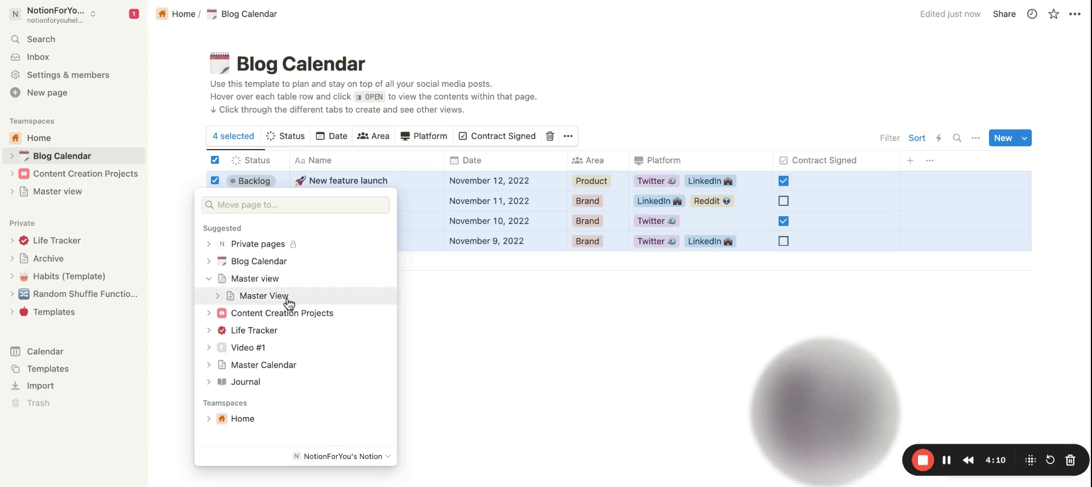
left_click(296, 298)
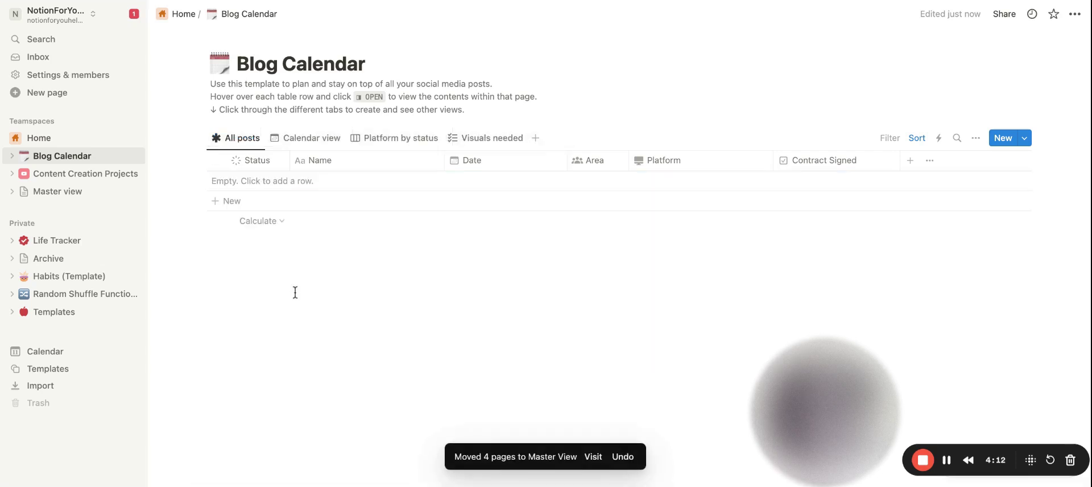
Step: Rename the Master View Status column to 'Status Video' and place it after Status 2
left_click(62, 192)
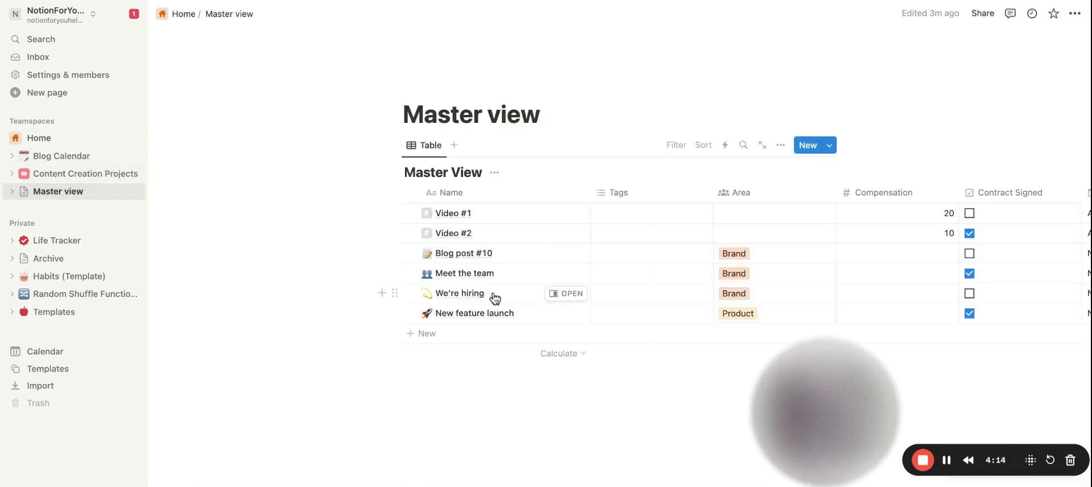
scroll(495, 297, "right", 4)
scroll(495, 297, "right", 4)
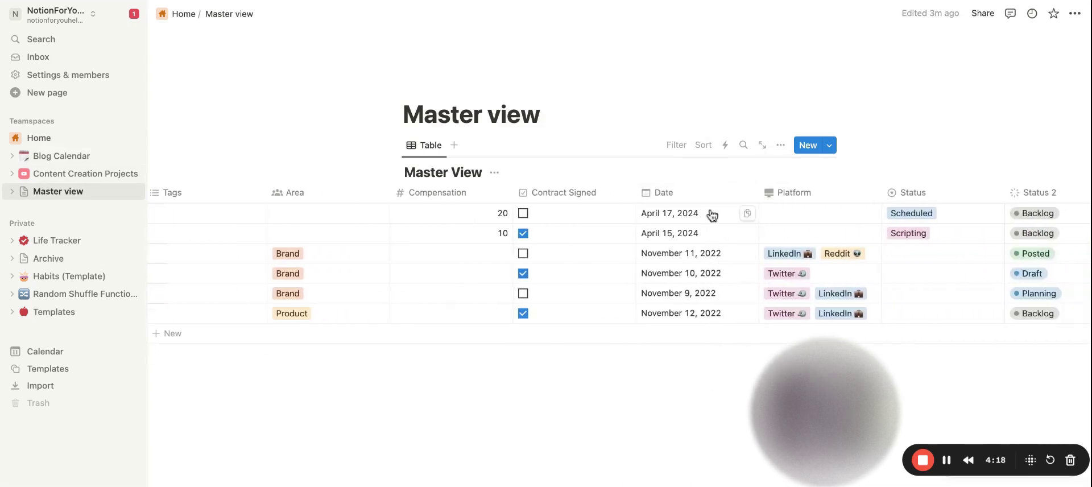
mouse_move(689, 293)
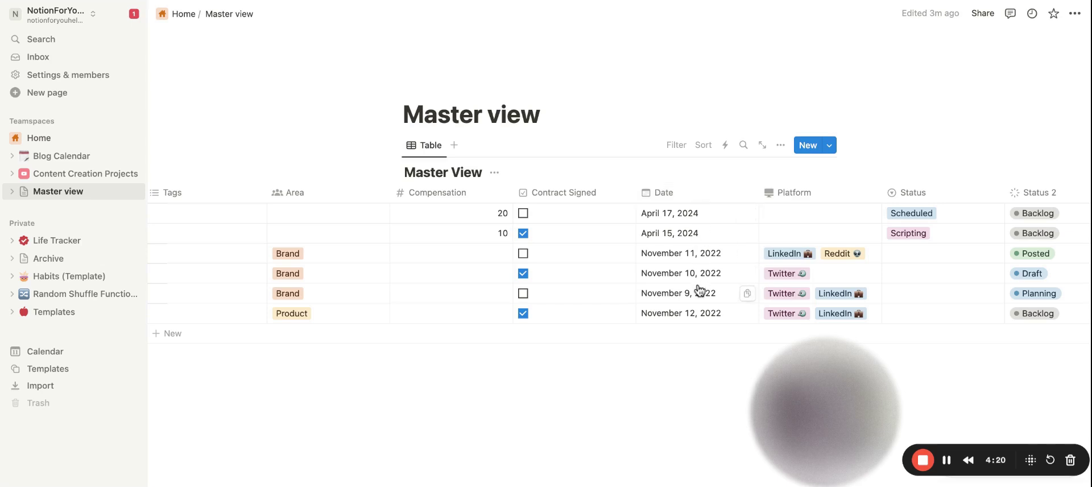
scroll(699, 291, "left", 2)
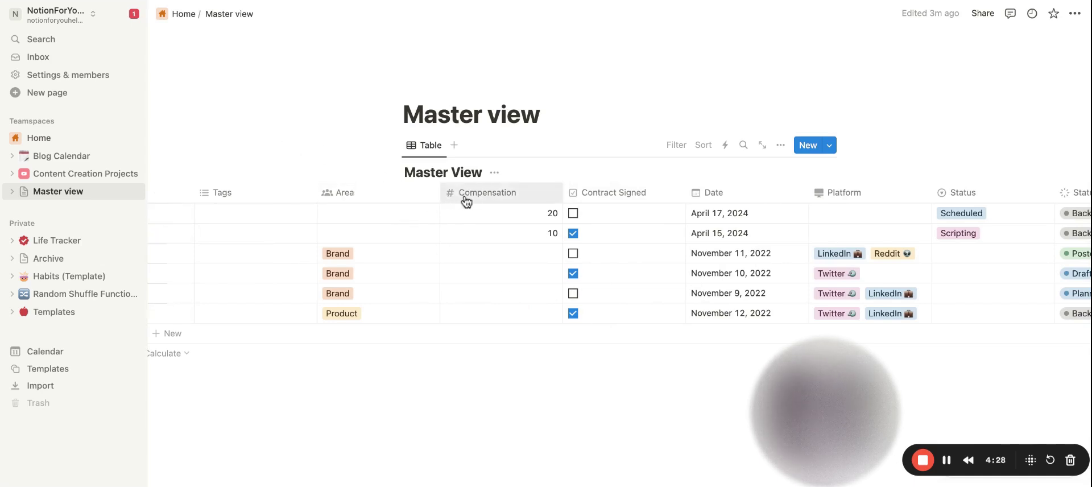
scroll(398, 205, "right", 3)
scroll(399, 205, "right", 2)
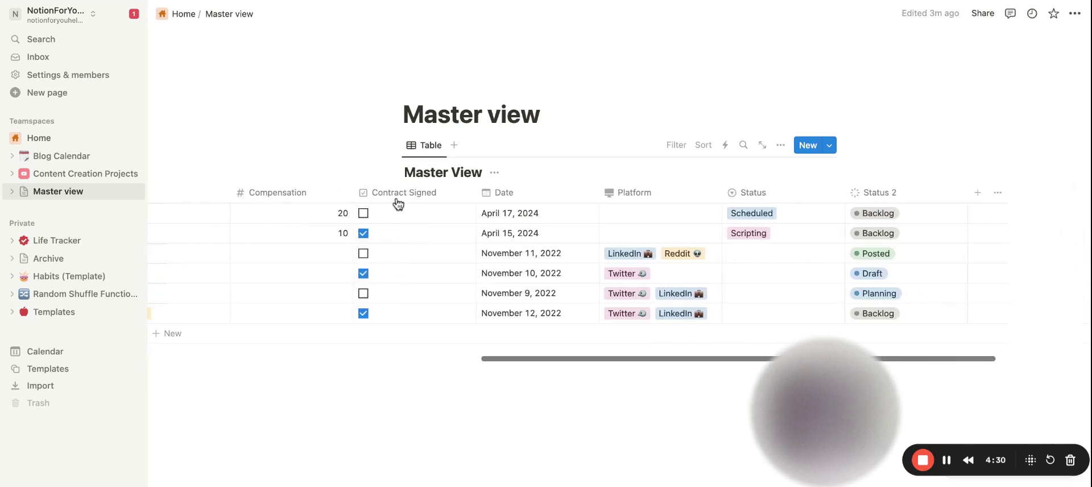
scroll(398, 203, "right", 2)
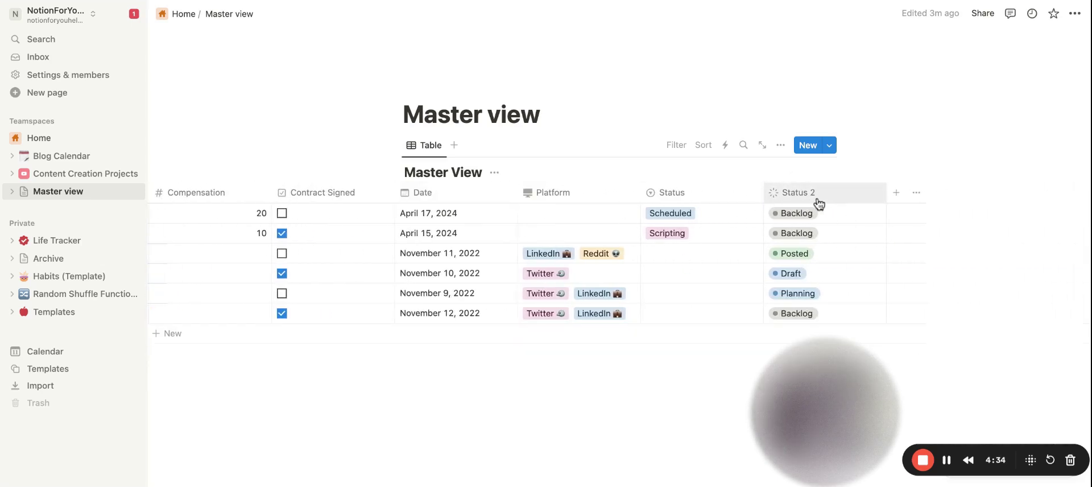
mouse_move(798, 193)
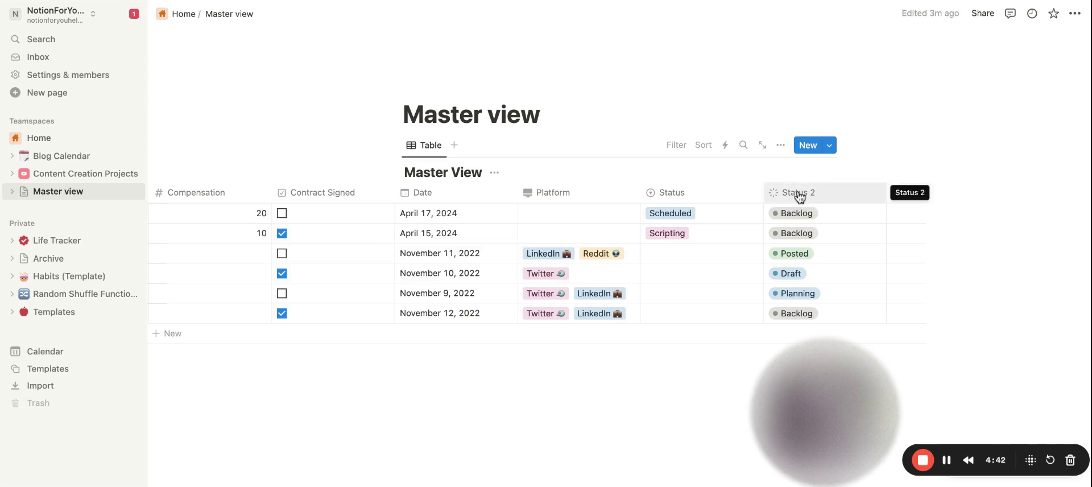
left_click(680, 220)
key("Escape")
left_click(705, 192)
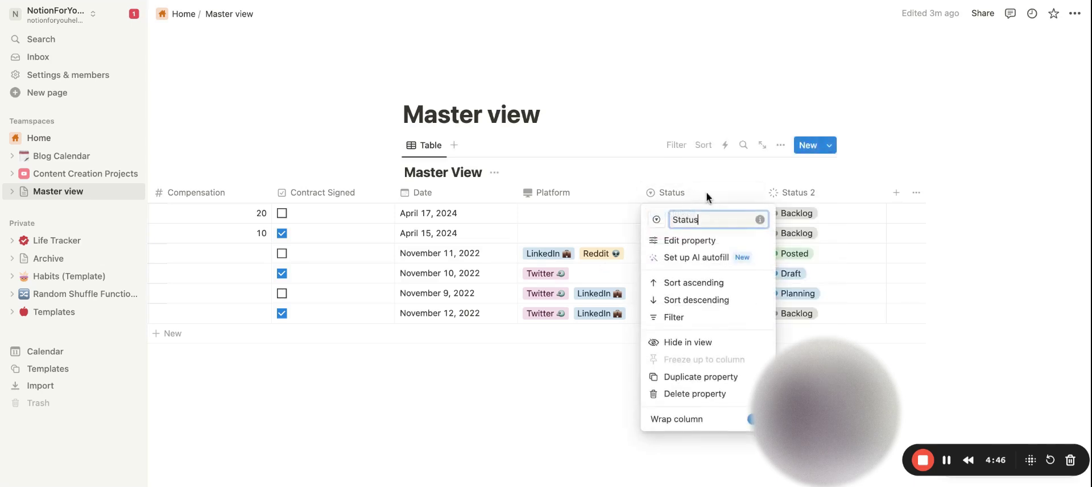
type(" Vide")
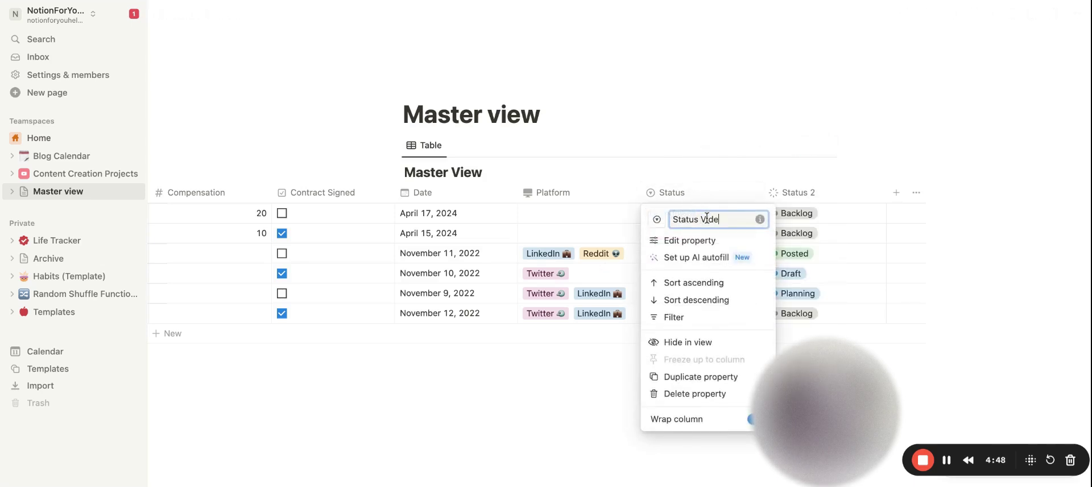
type("o")
left_click_drag(672, 192, 763, 199)
left_click(765, 196)
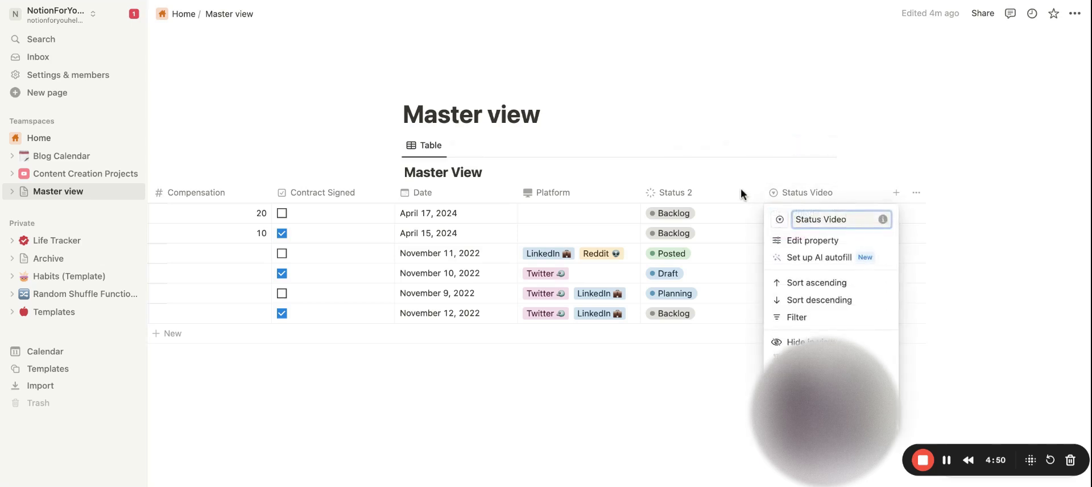
key("Escape")
Step: Rename the Status 2 column to 'Status of priority'
left_click(728, 200)
key("BackSpace")
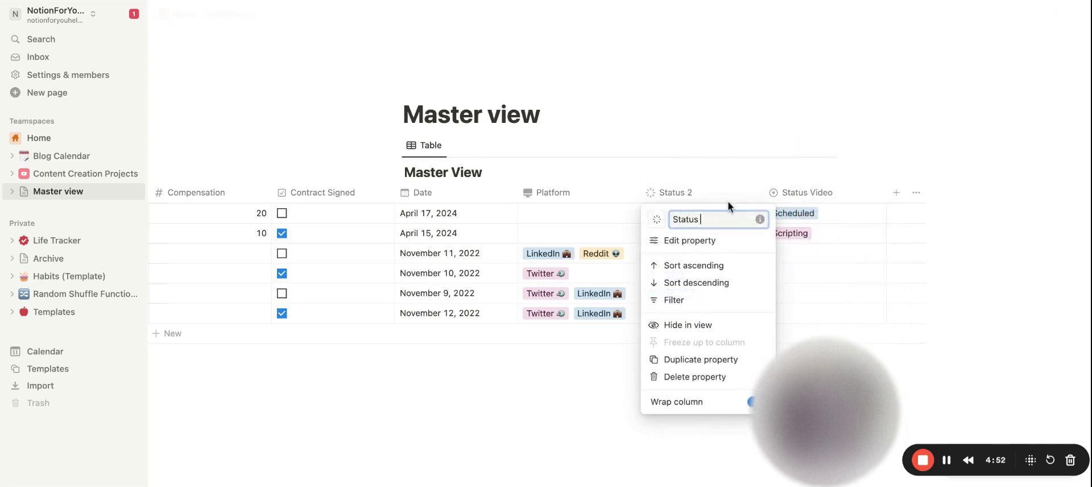
type("of prio")
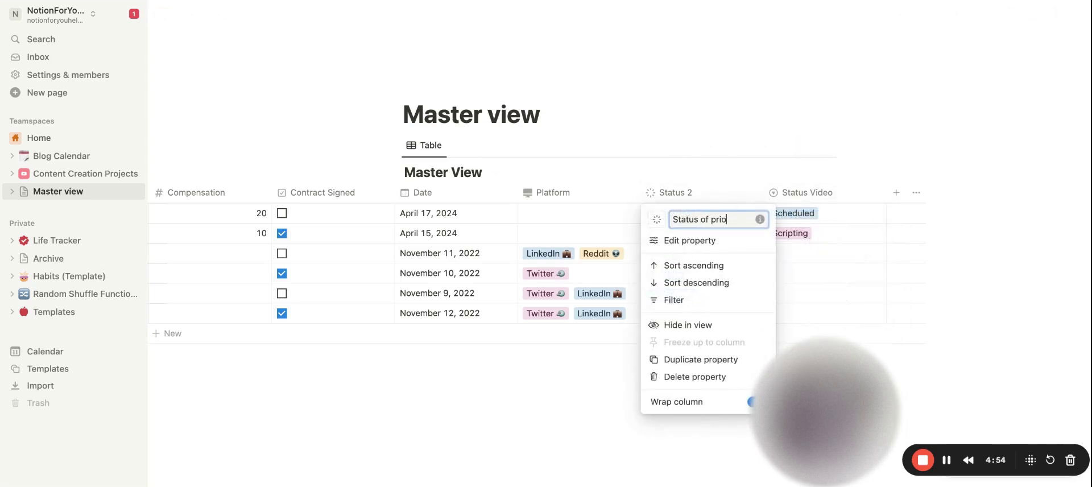
type("rity")
key("Return")
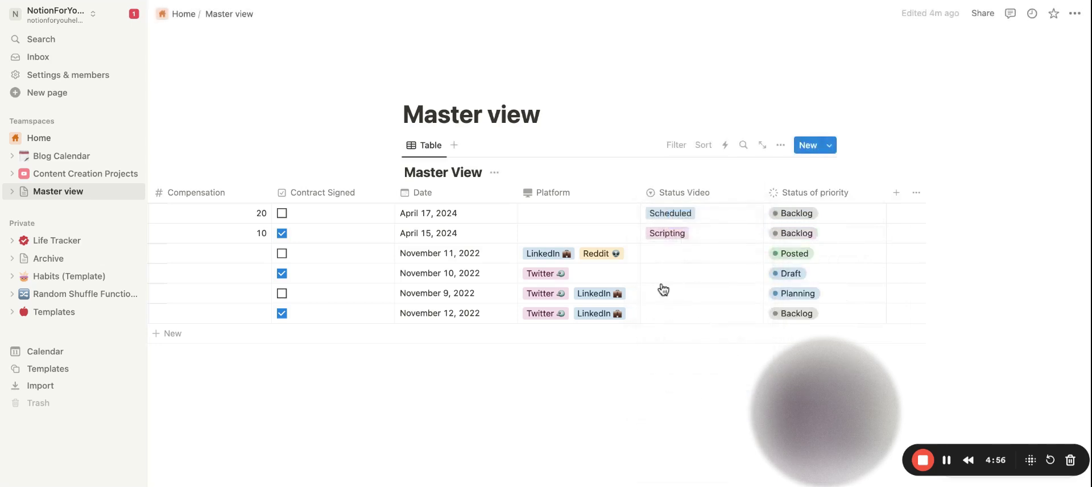
Step: Tag Video #1 and Video #2 with a new Video tag
scroll(626, 274, "left", 10)
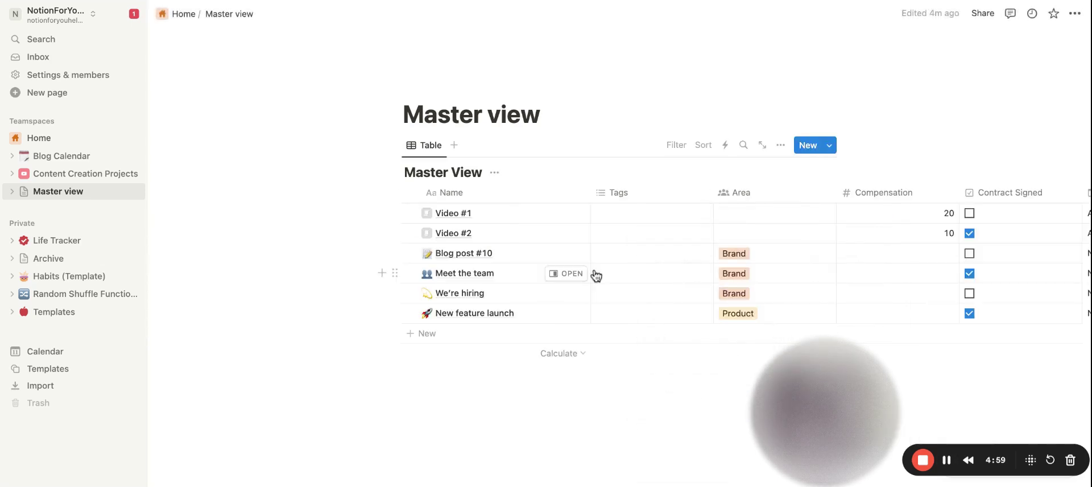
left_click(620, 221)
key("Escape")
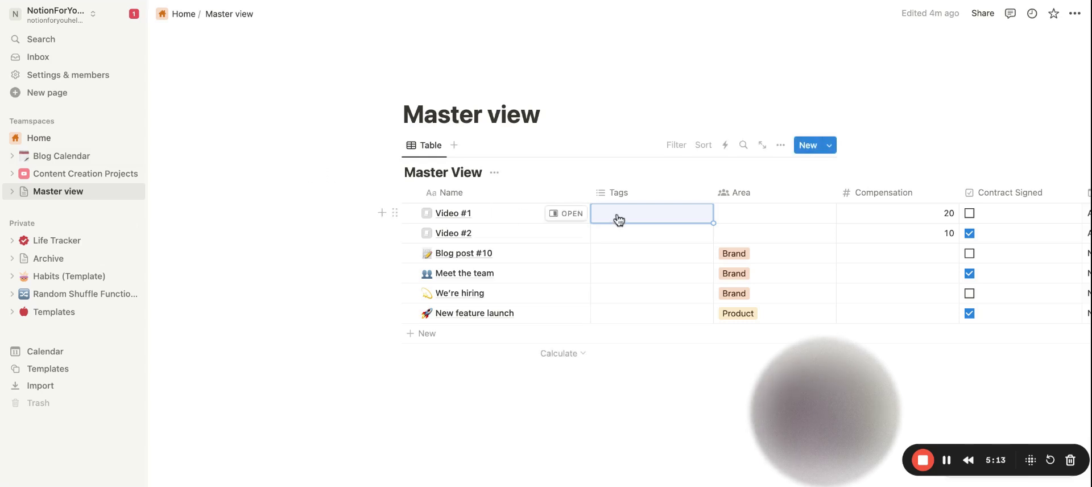
key("Return")
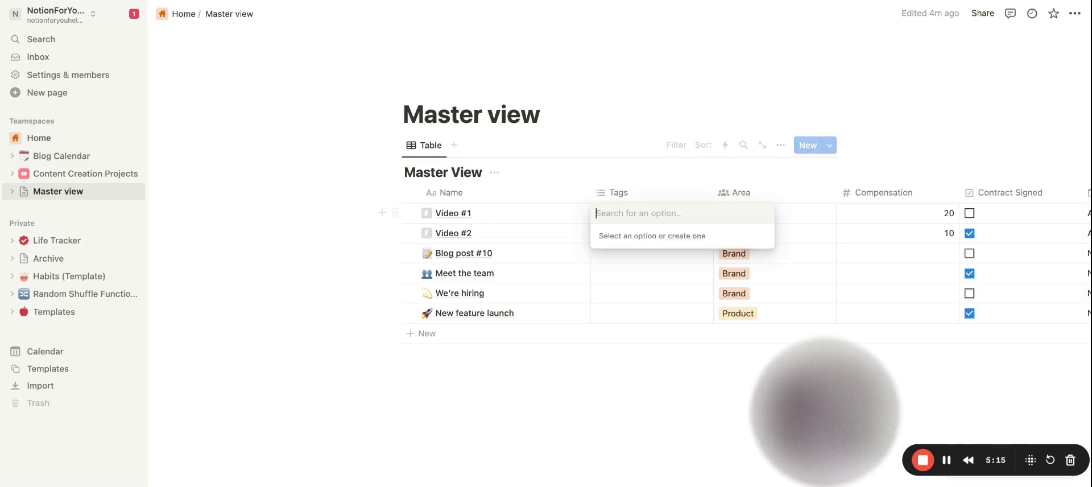
type("Video")
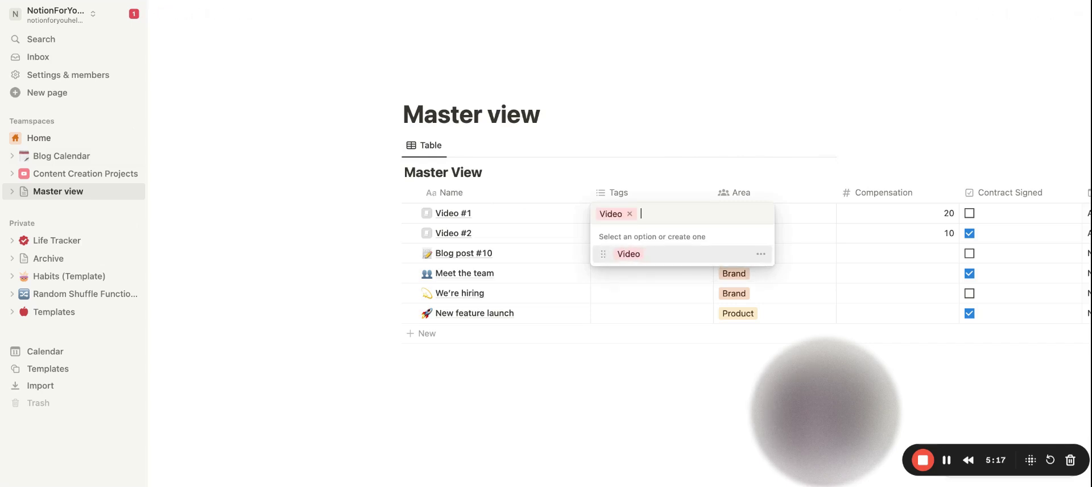
key("Escape")
key("Down")
key("Return")
left_click(626, 273)
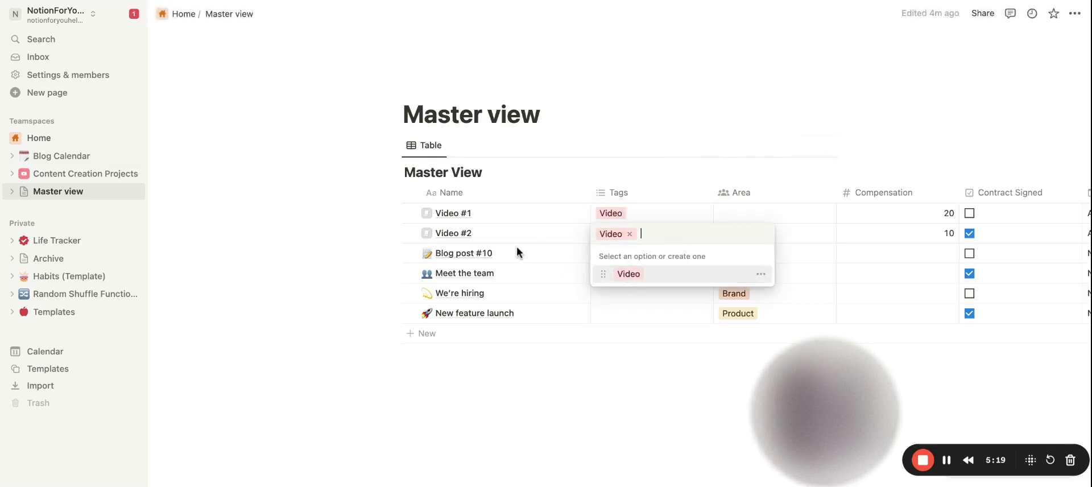
key("Escape")
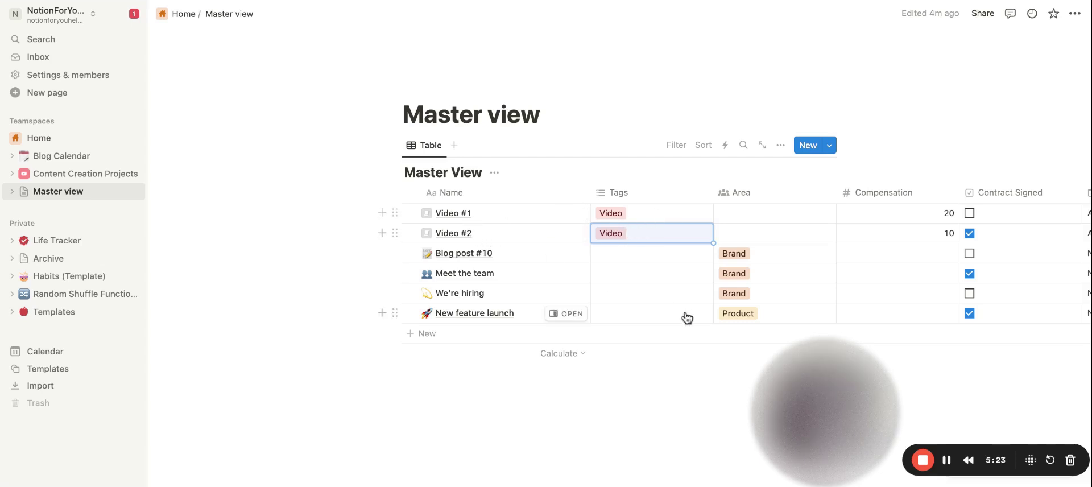
Step: Create a Blog tag on Blog post #10
left_click(604, 261)
type("Blog")
key("Return")
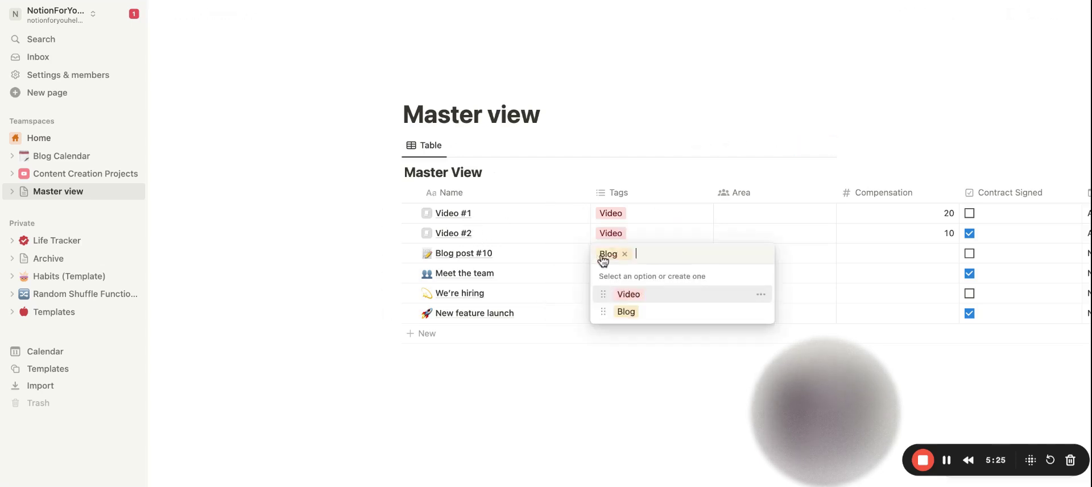
key("Escape")
Step: Tag We're hiring, Meet the team and New feature launch as Blog
left_click(628, 291)
left_click(622, 353)
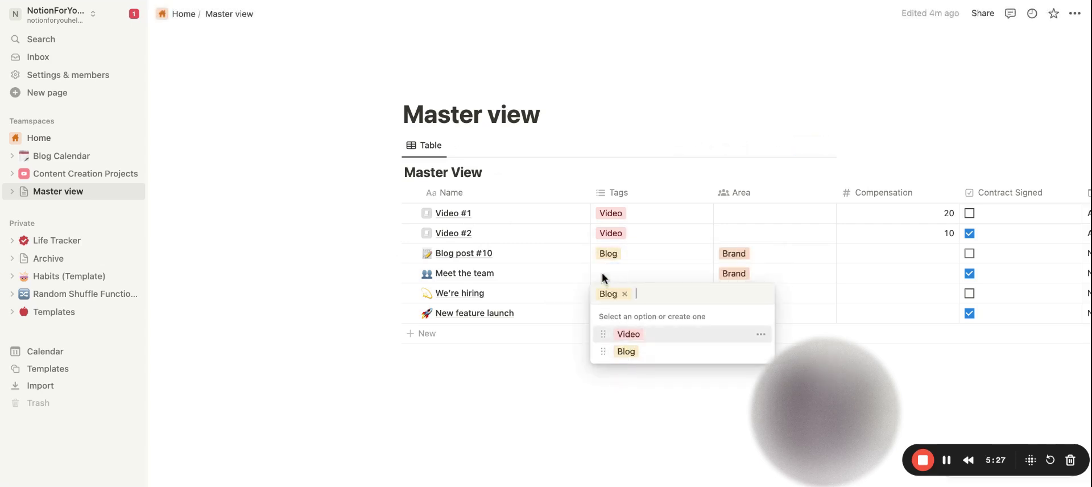
left_click(617, 275)
left_click(622, 332)
key("Escape")
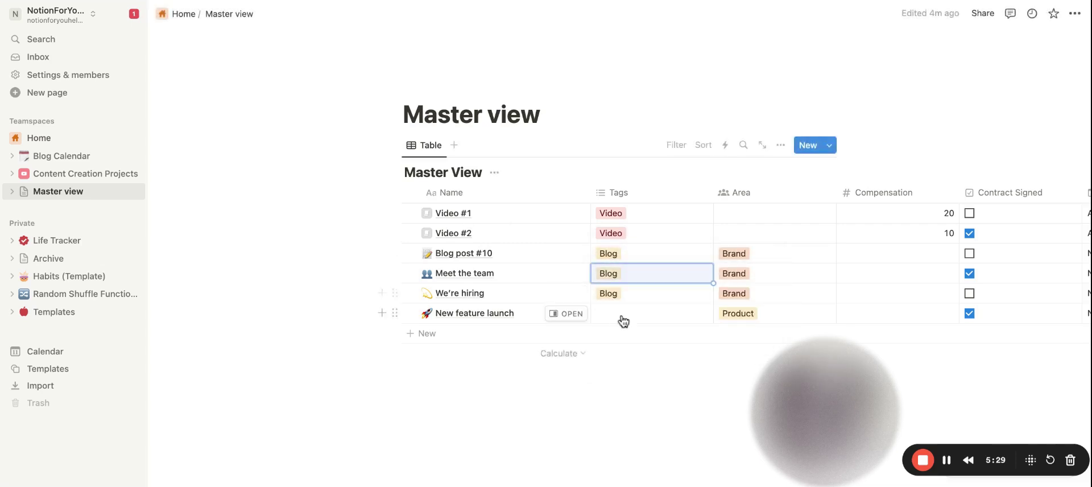
left_click(620, 316)
left_click(626, 371)
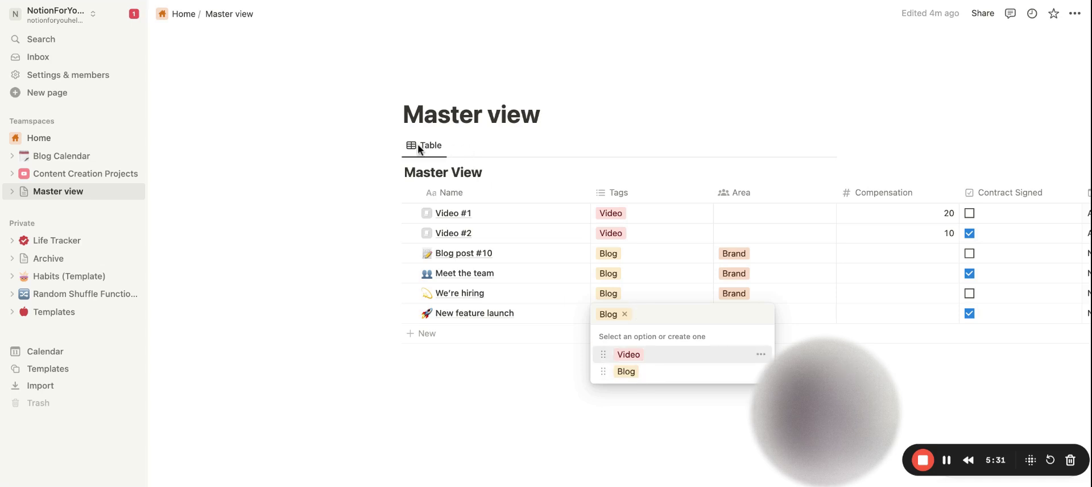
key("Escape")
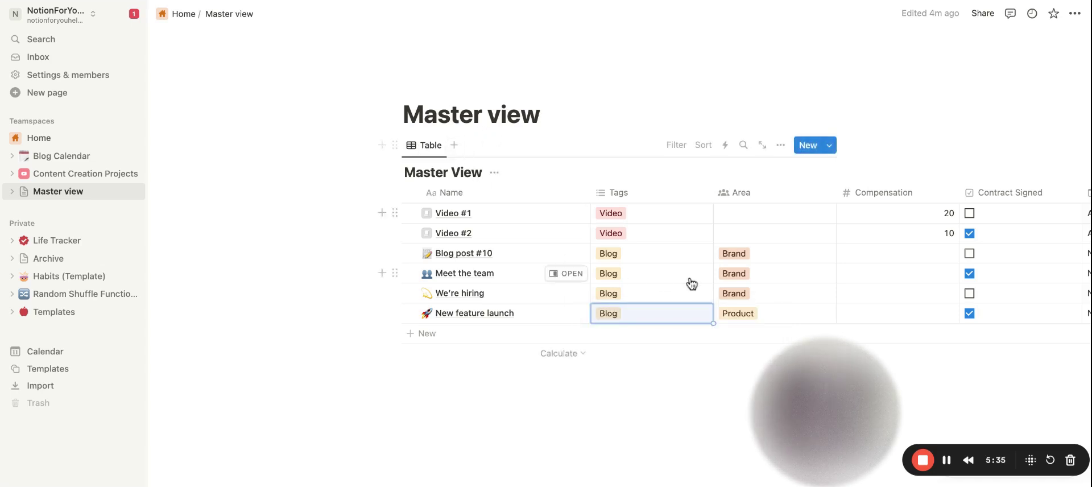
scroll(692, 284, "right", 3)
scroll(692, 284, "right", 2)
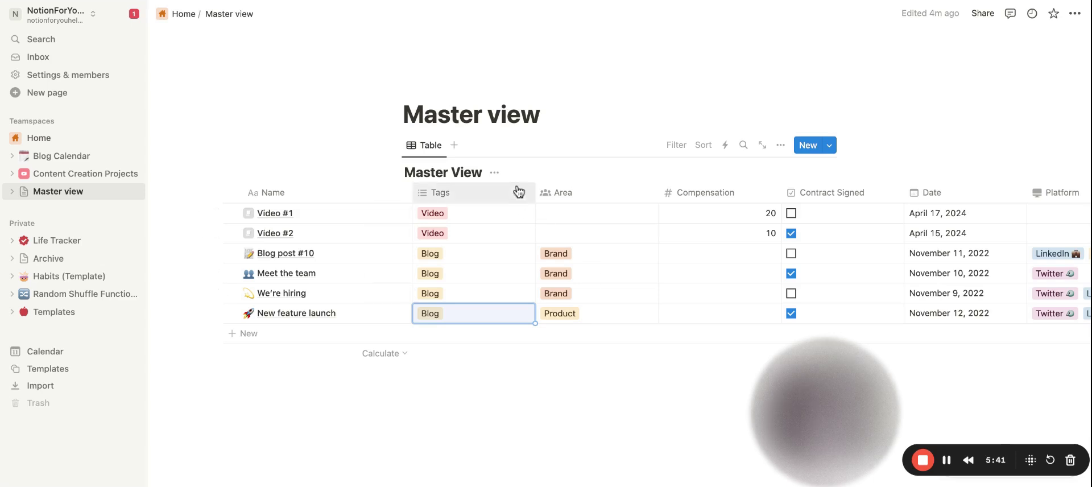
Step: Add a new table view filtered by Tags to show only Blog entries
left_click(454, 149)
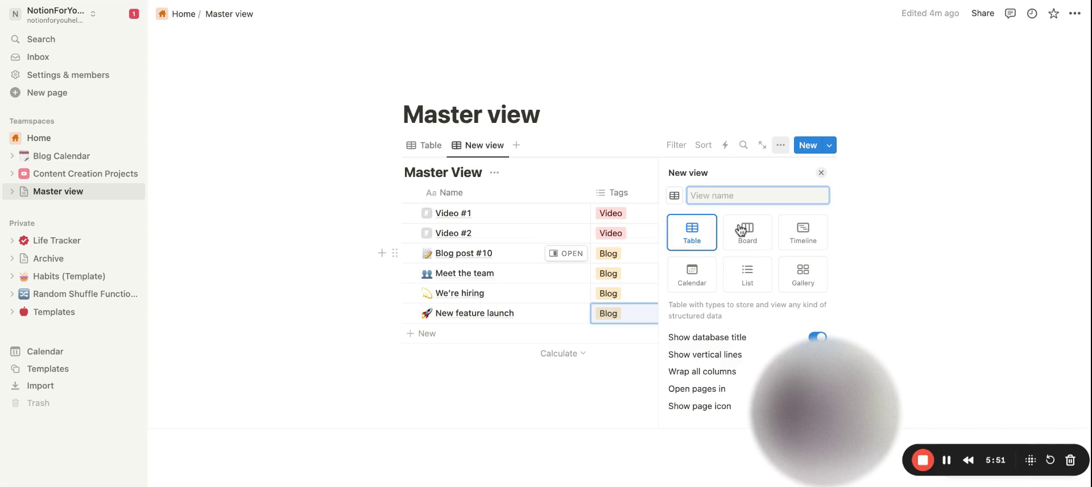
left_click(821, 173)
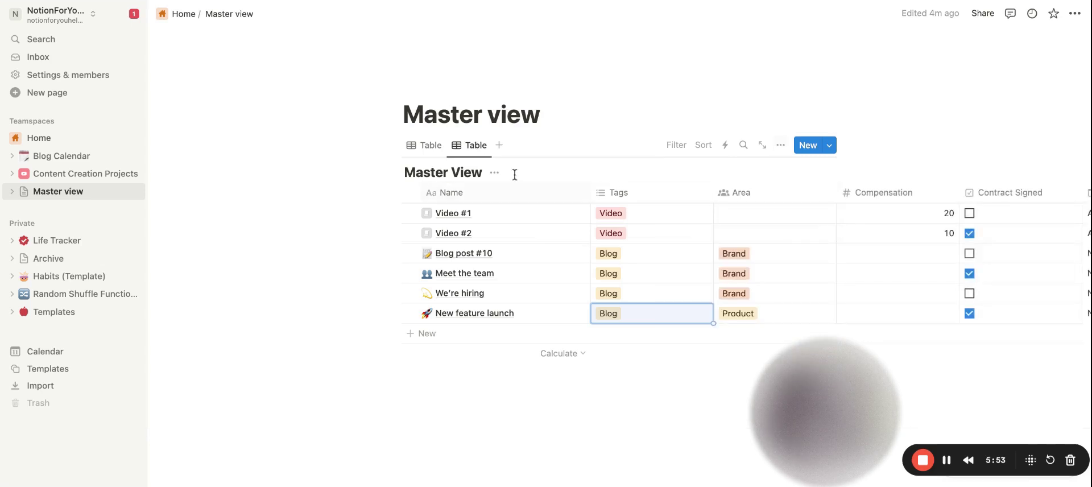
left_click(670, 148)
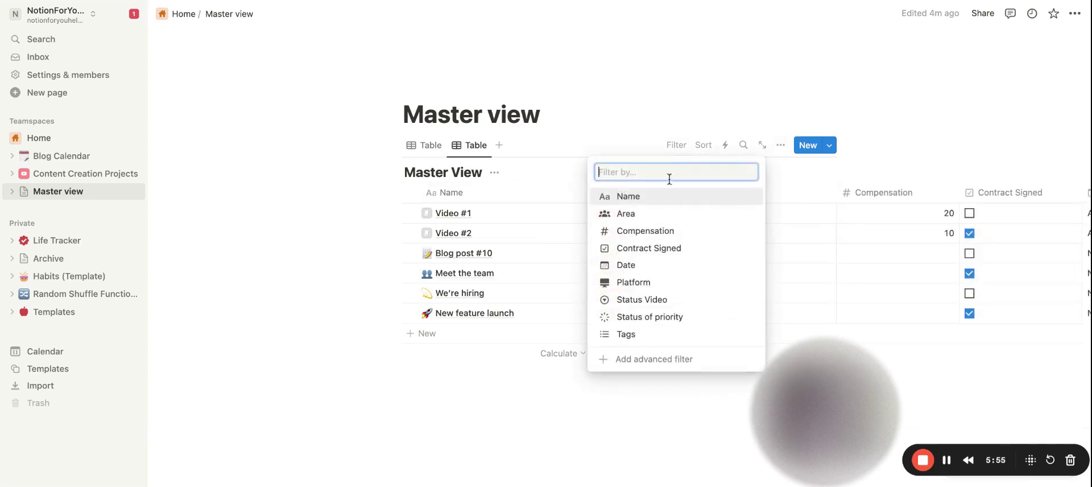
left_click(625, 334)
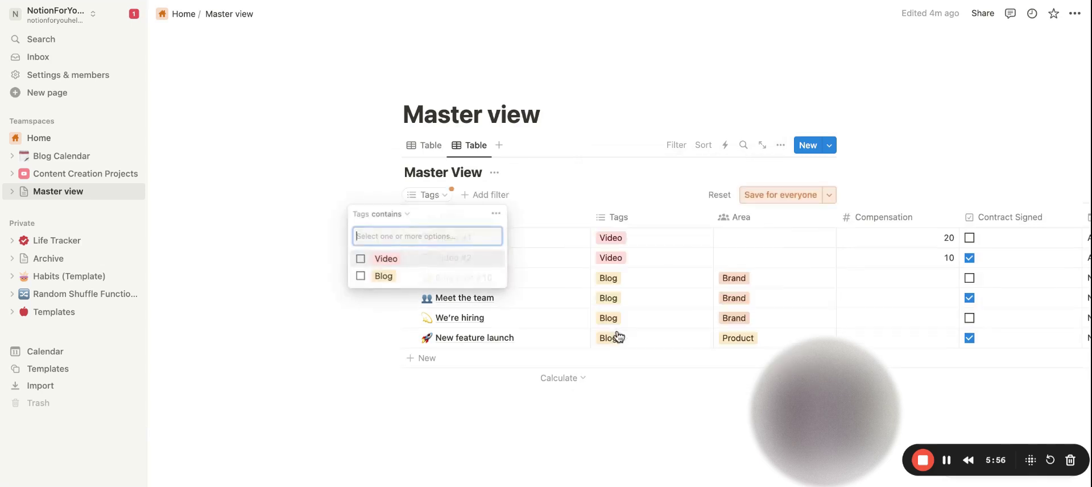
left_click(361, 276)
left_click(325, 303)
mouse_move(598, 258)
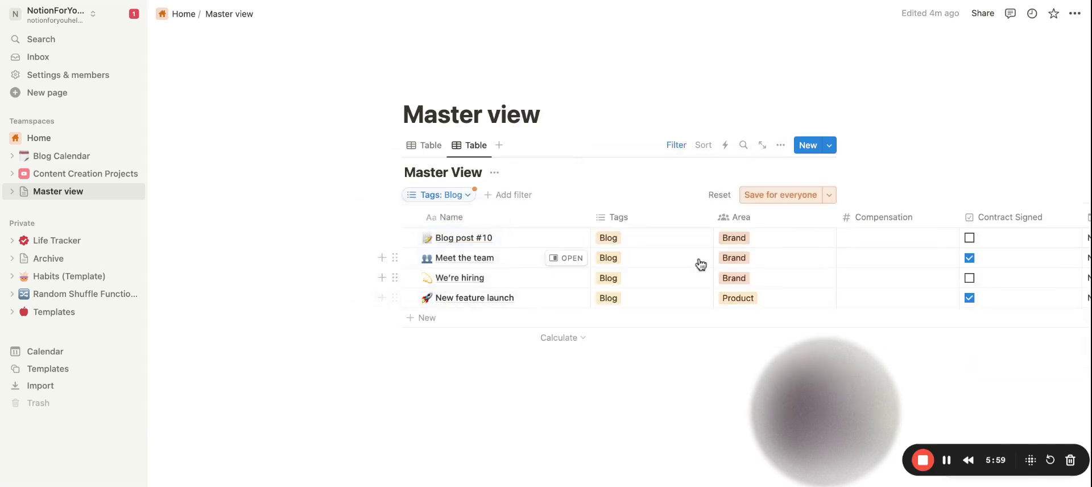
scroll(727, 278, "right", 5)
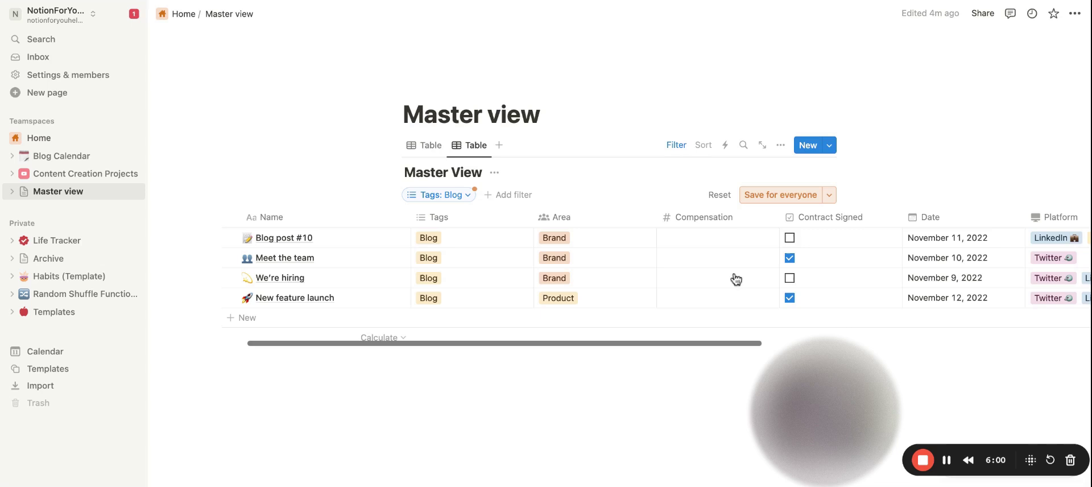
Step: Rename the new view to 'Blog Calendar'
left_click(465, 149)
left_click(500, 184)
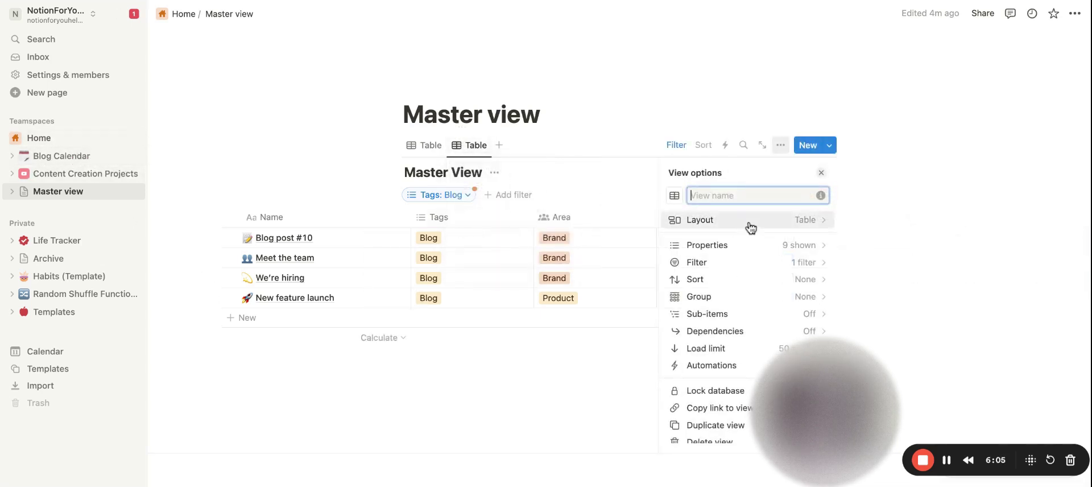
type("Blog Calen")
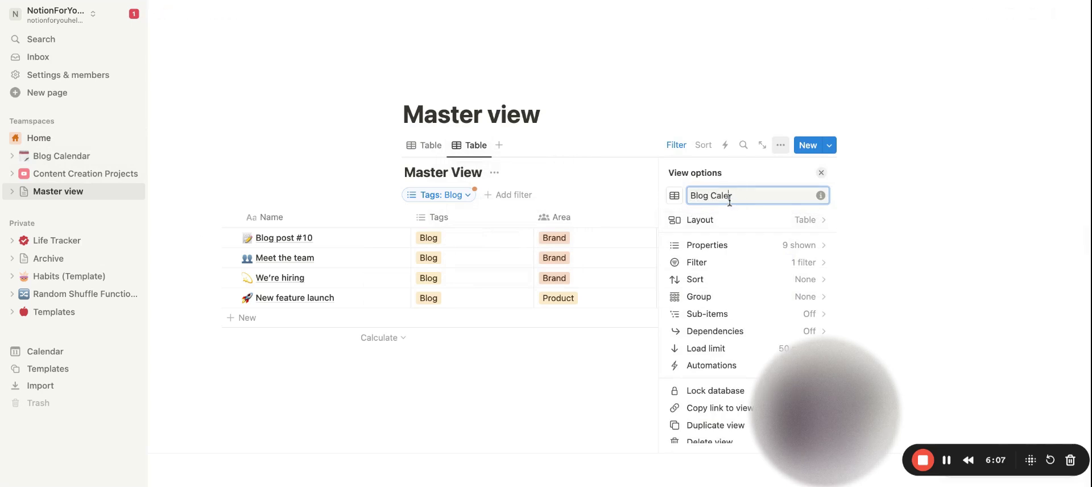
type("dar")
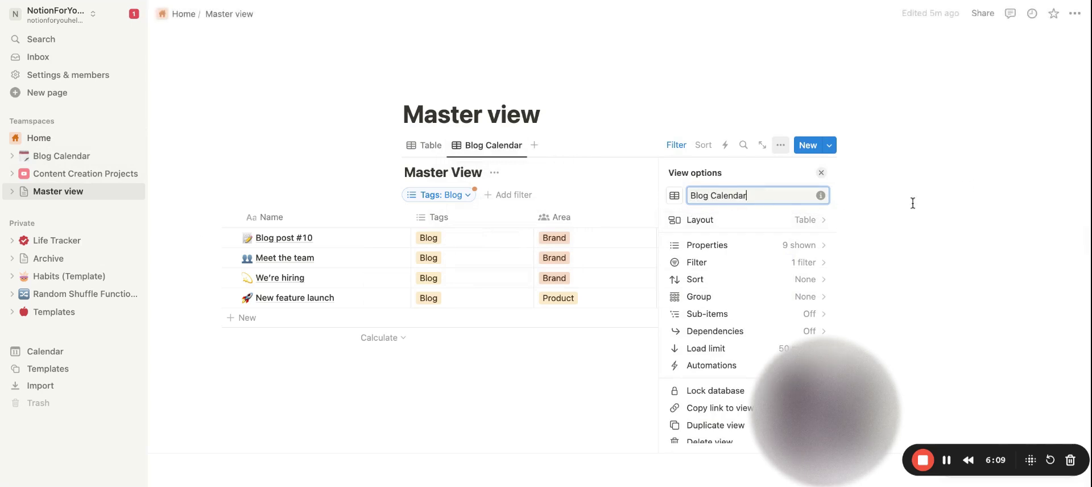
left_click(821, 172)
Step: Add a third view named Video Production, keeping the Table layout
left_click(533, 146)
type("Video Production")
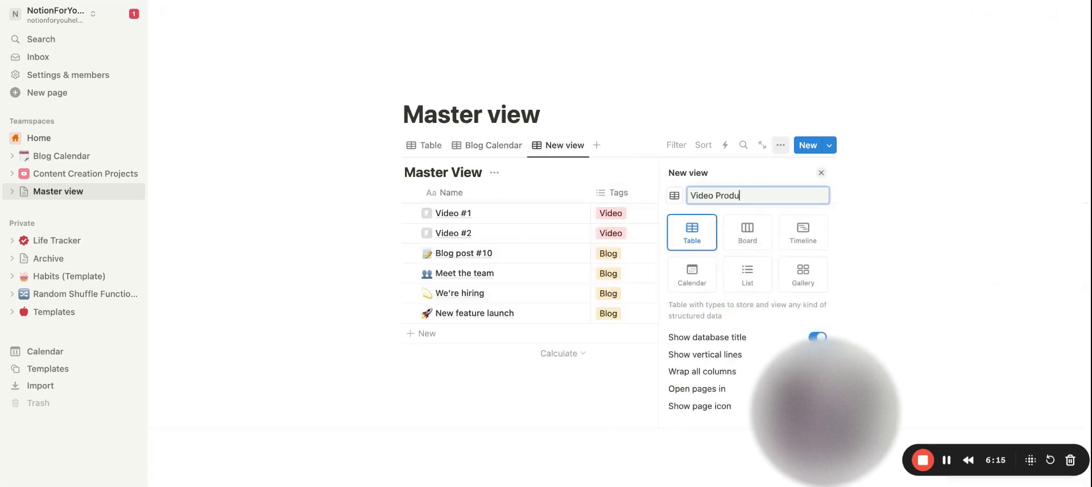
left_click(803, 238)
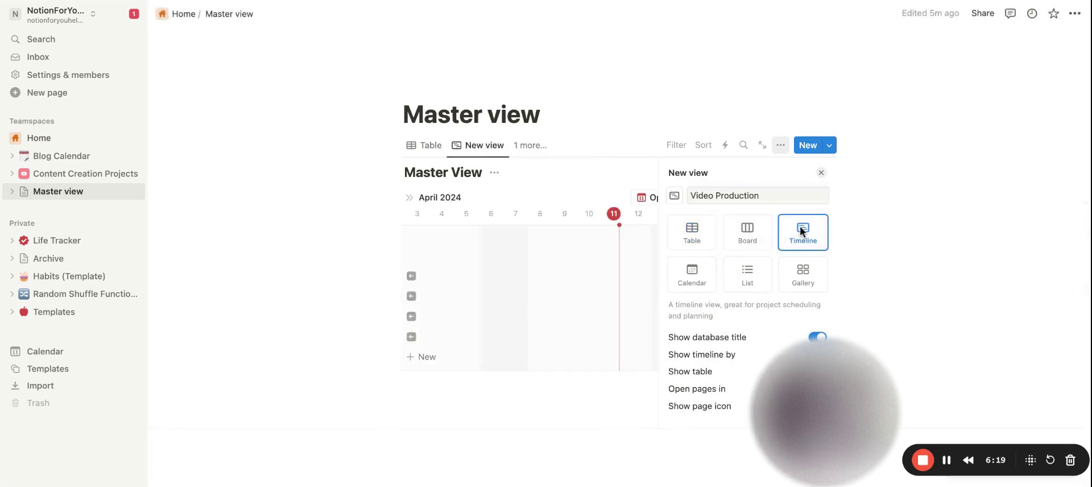
left_click(693, 289)
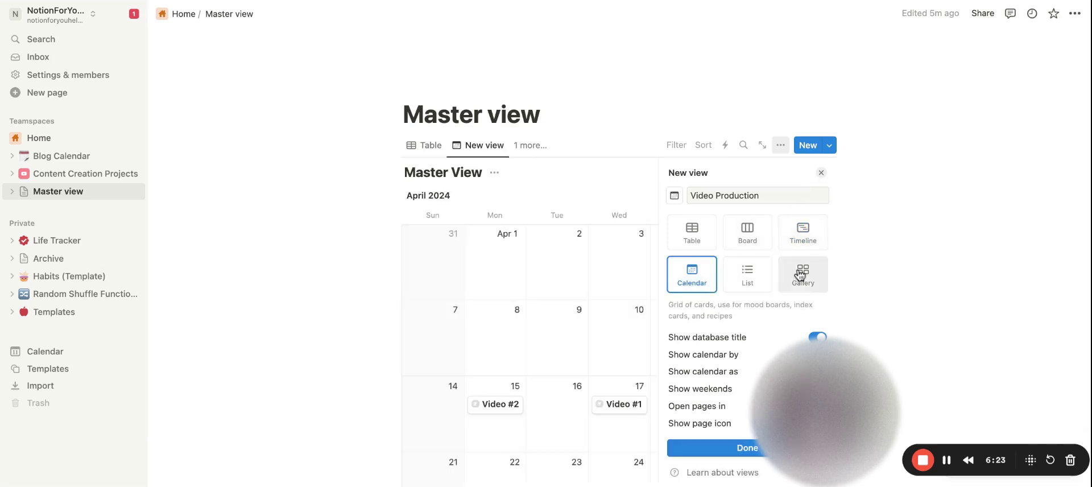
left_click(693, 231)
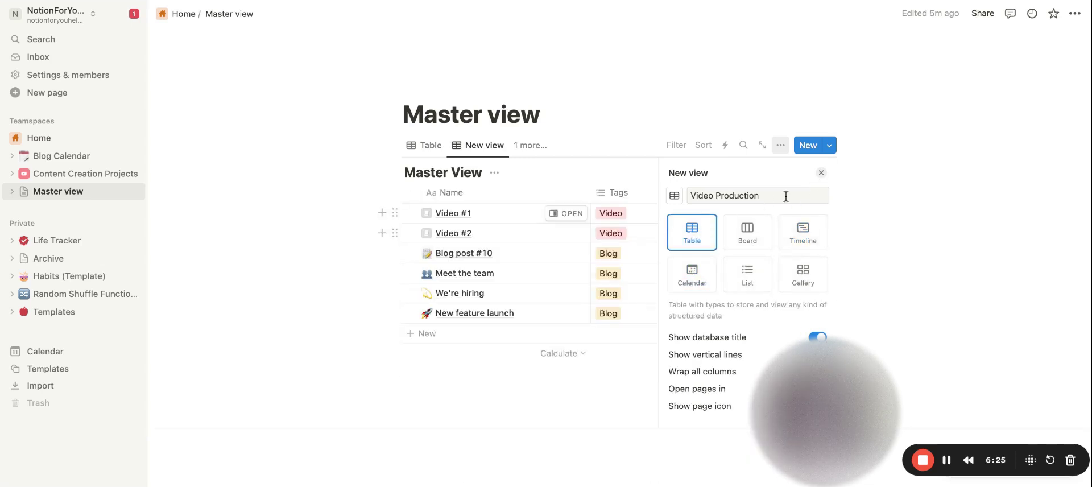
left_click(821, 177)
Step: Filter Video Production by Tags to show only Video entries
left_click(677, 146)
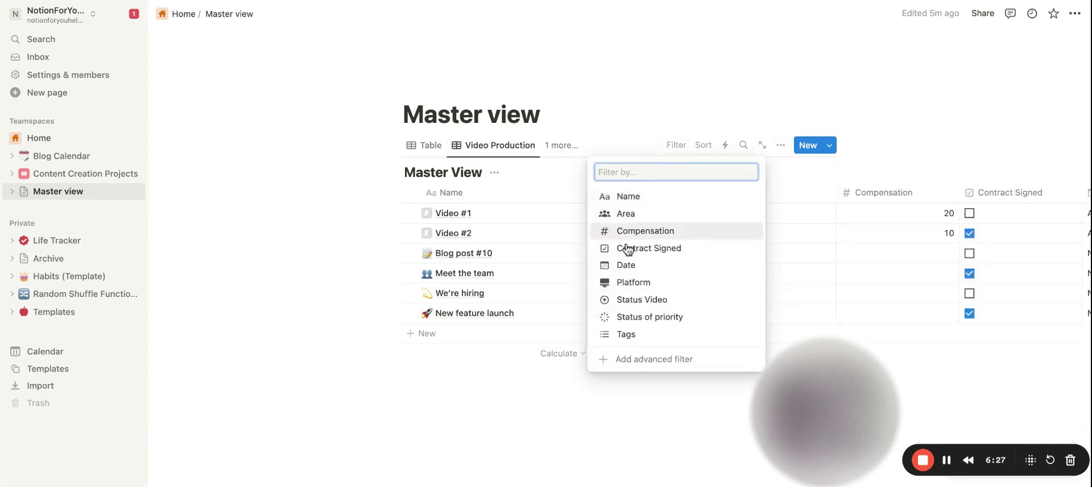
left_click(636, 336)
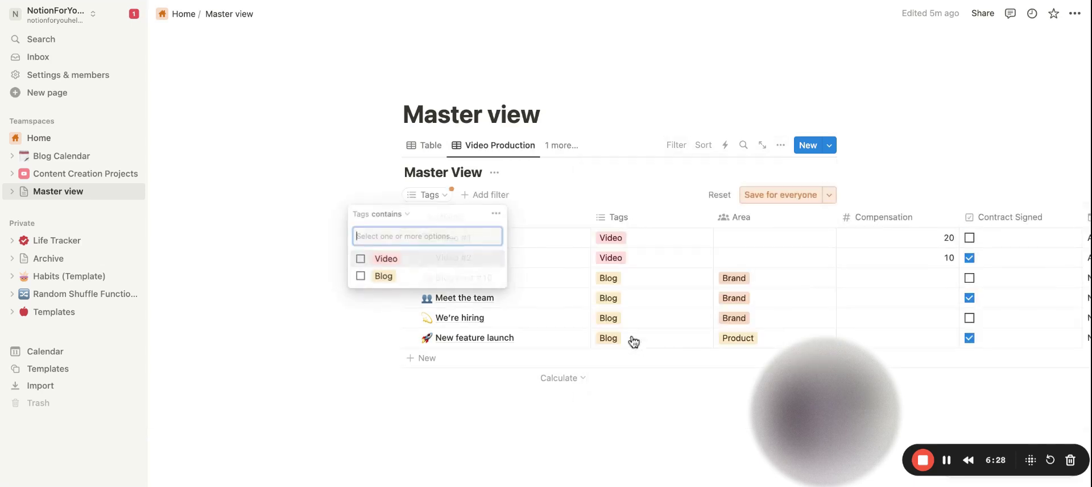
left_click(359, 259)
left_click(312, 236)
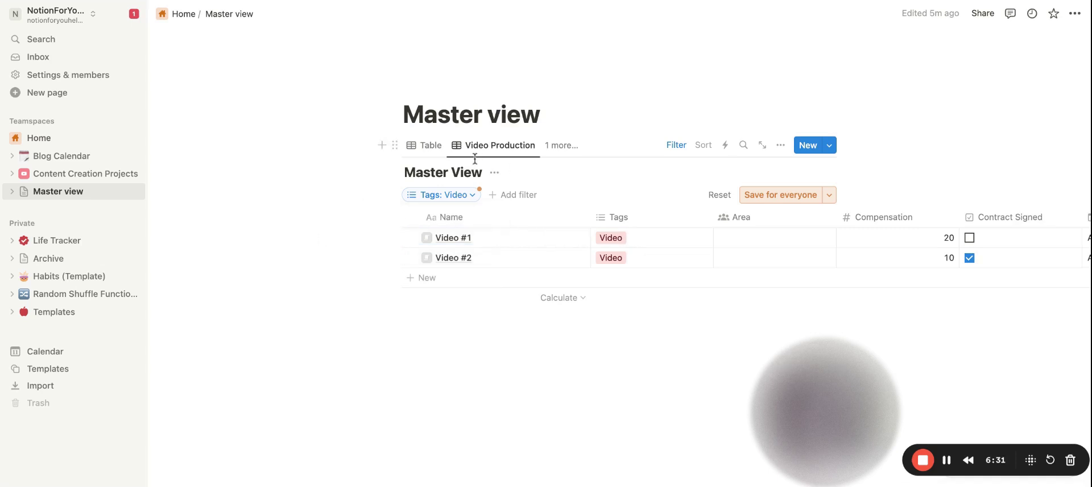
Step: Change the original Table view's layout to Calendar
left_click(421, 149)
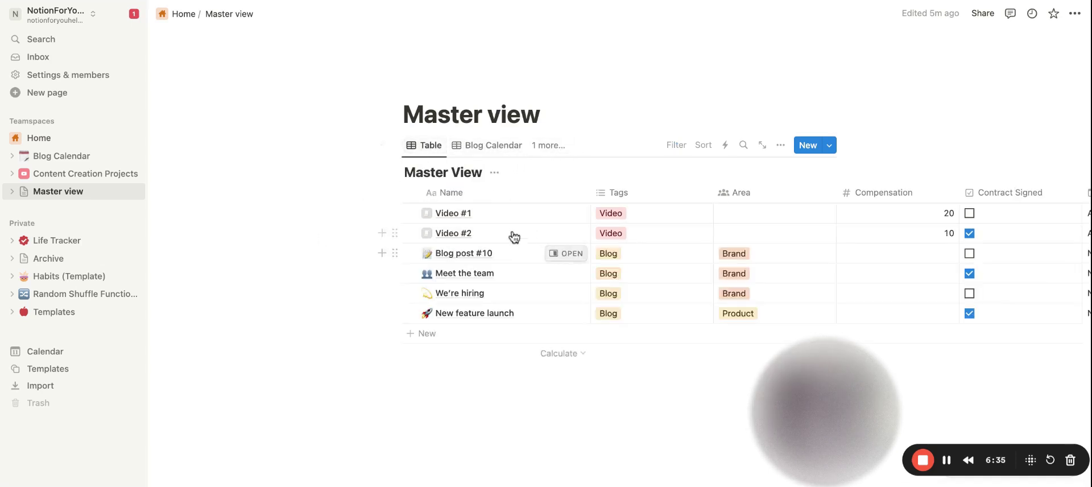
scroll(575, 270, "right", 2)
scroll(576, 270, "right", 3)
scroll(578, 269, "right", 3)
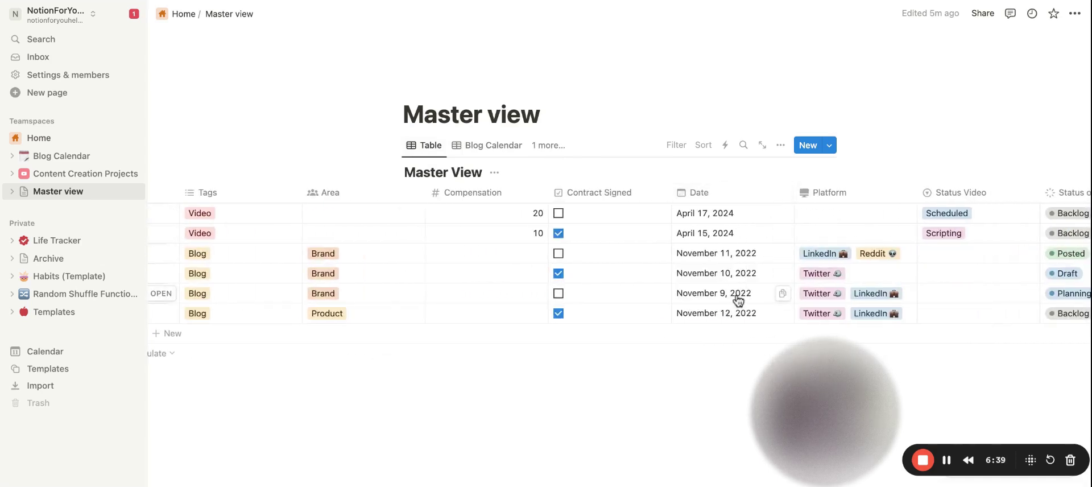
left_click(782, 147)
left_click(718, 228)
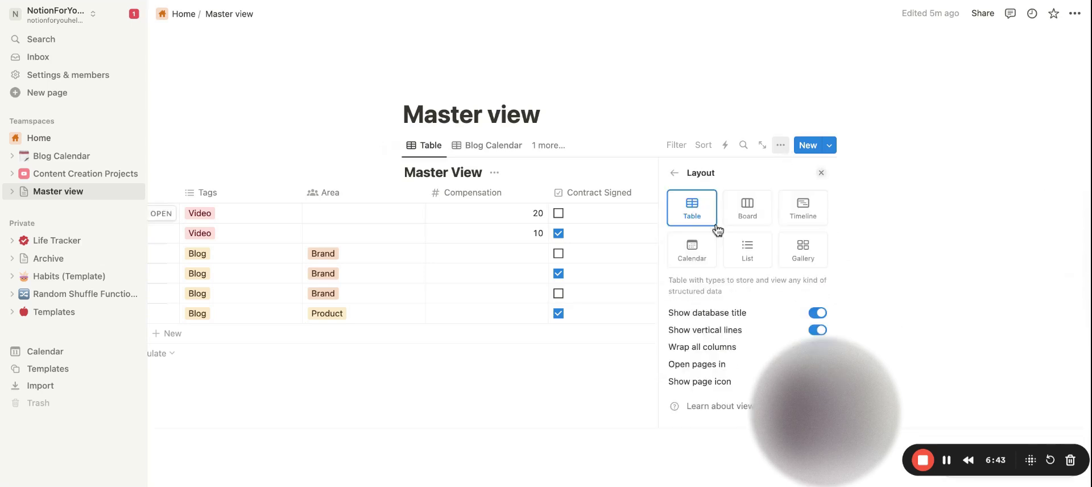
left_click(696, 250)
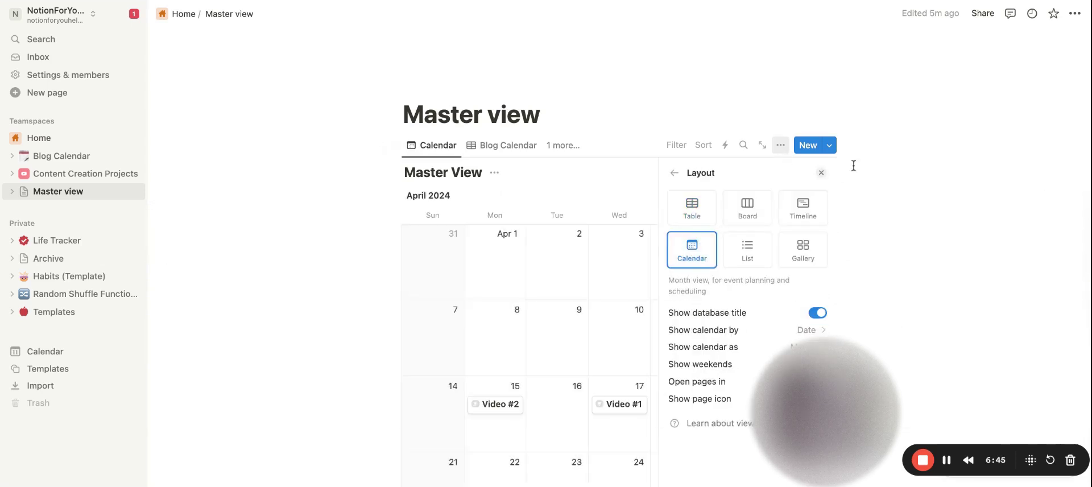
left_click(821, 174)
Step: Browse the calendar to March 2024 and back to April 2024
scroll(662, 356, "down", 5)
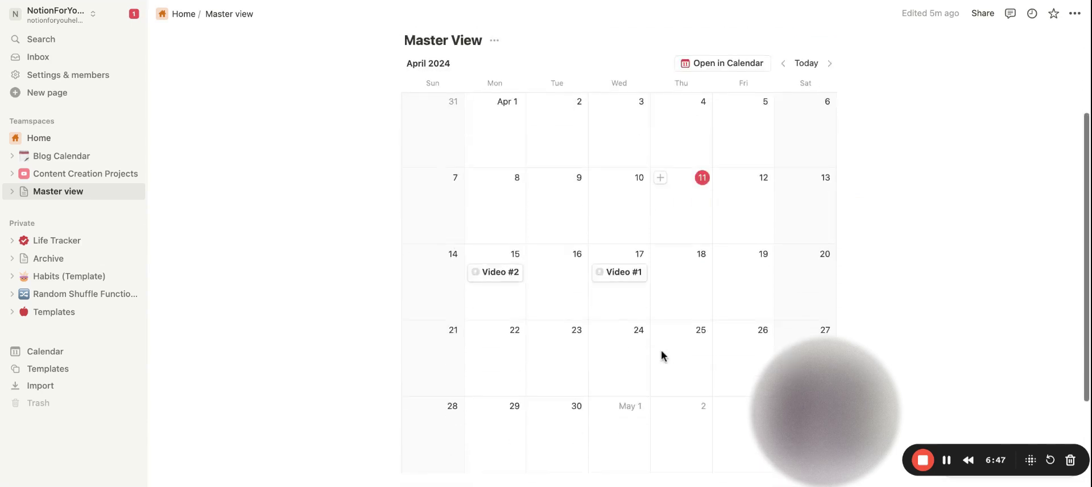
scroll(662, 356, "down", 1)
scroll(662, 356, "up", 5)
left_click(785, 190)
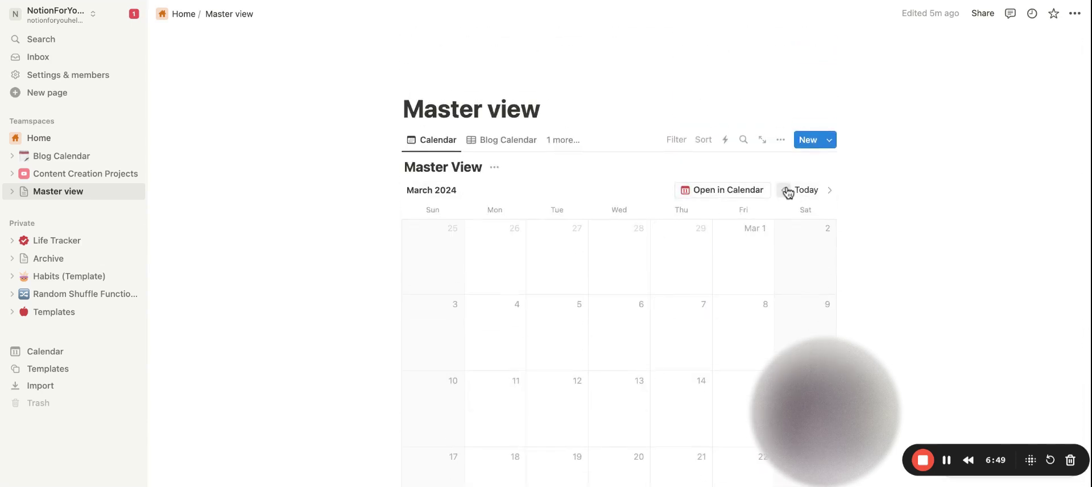
left_click(832, 191)
scroll(655, 298, "down", 3)
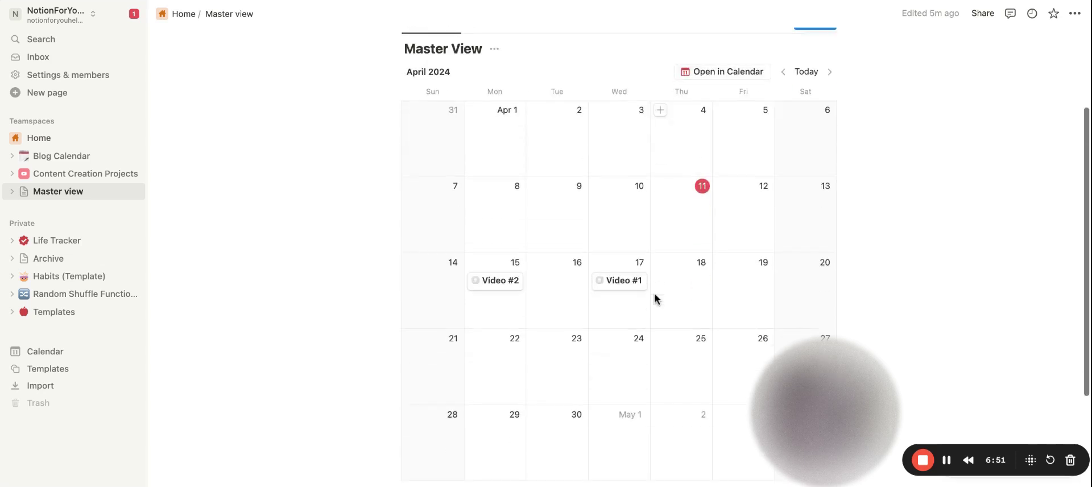
scroll(654, 298, "up", 2)
Step: In Blog Calendar, change Meet the team's date to April 17, 2024
left_click(483, 83)
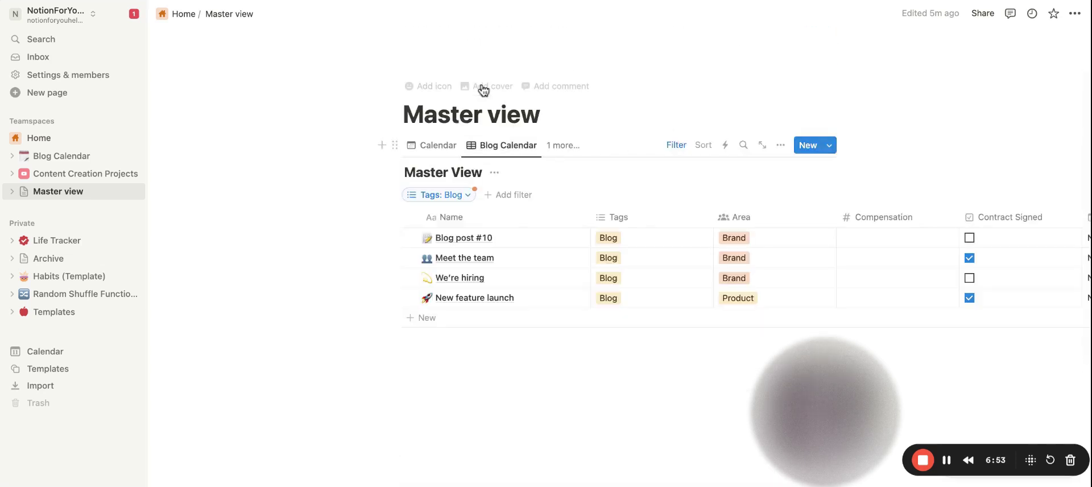
scroll(695, 188, "right", 5)
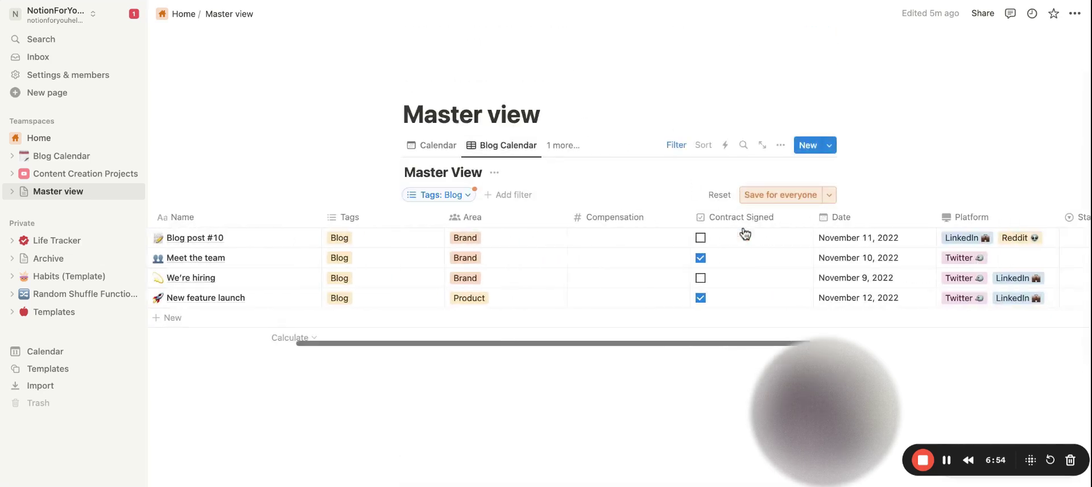
left_click(876, 263)
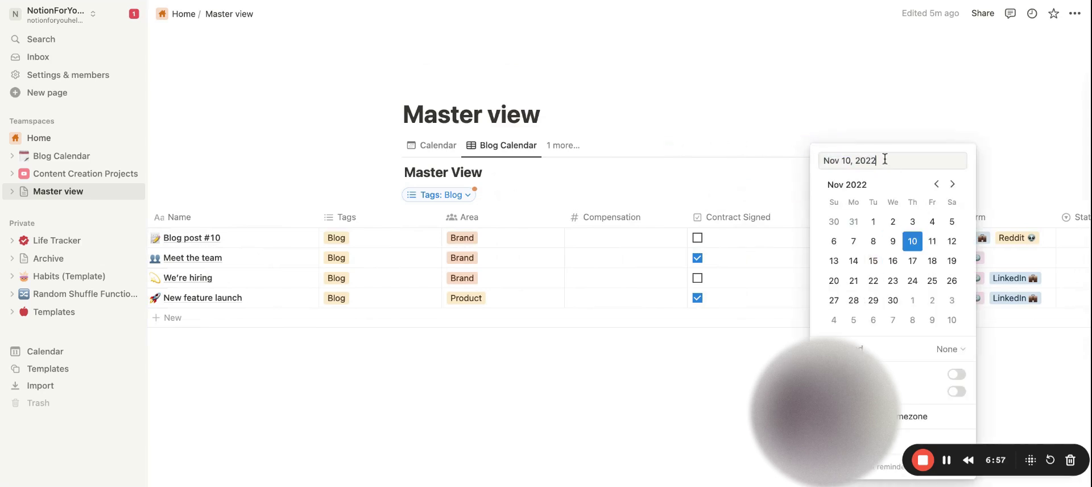
key("BackSpace")
type("4")
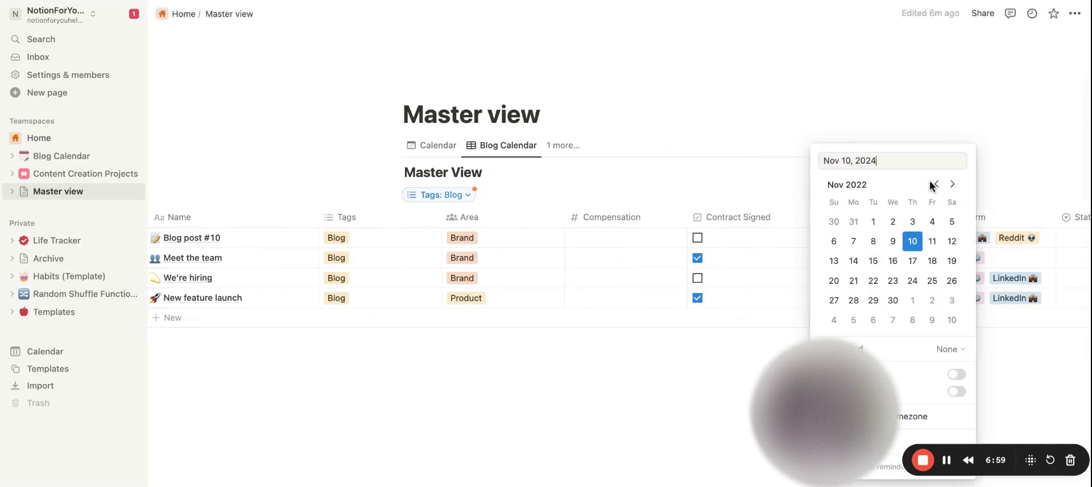
left_click(938, 184)
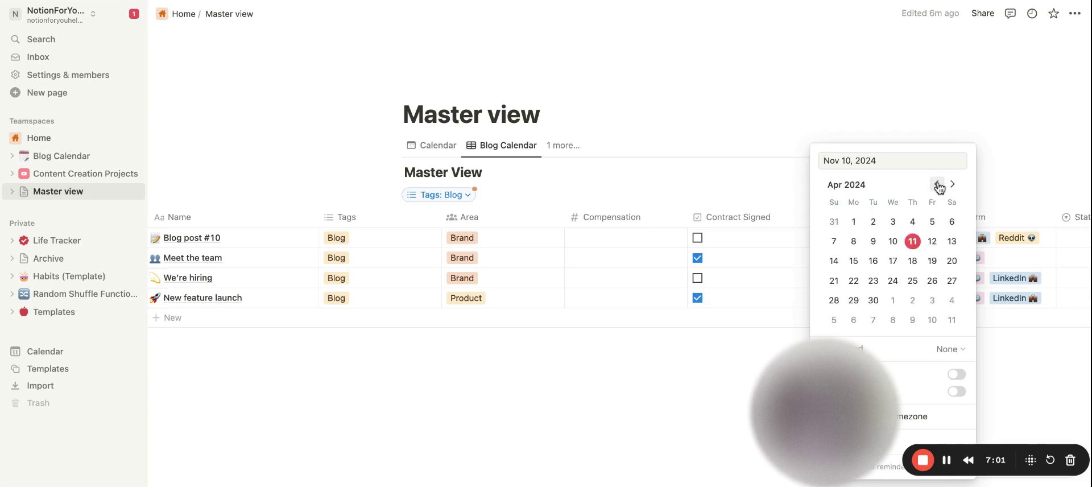
left_click(894, 261)
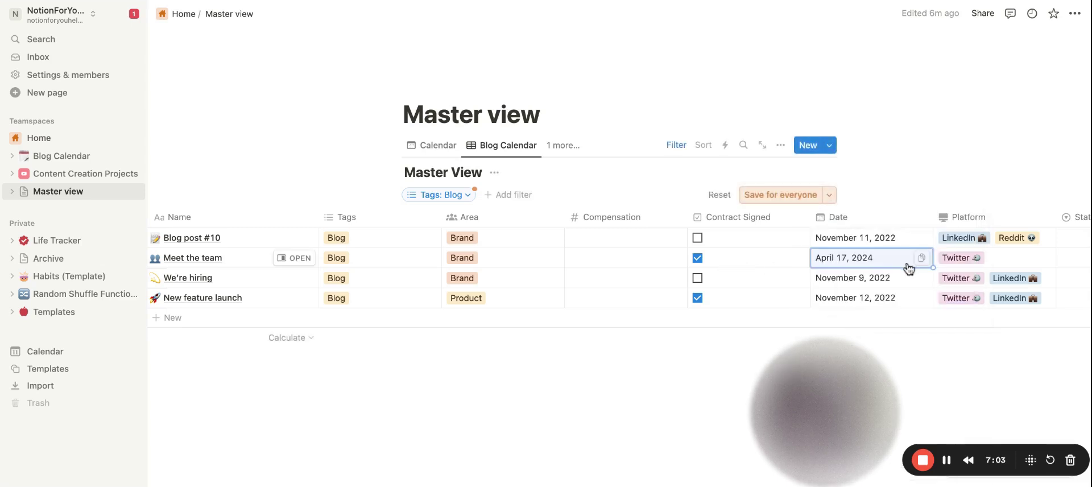
Step: Fill-drag April 17, 2024 to the other blog posts, including Blog post #10
left_click_drag(933, 268, 933, 307)
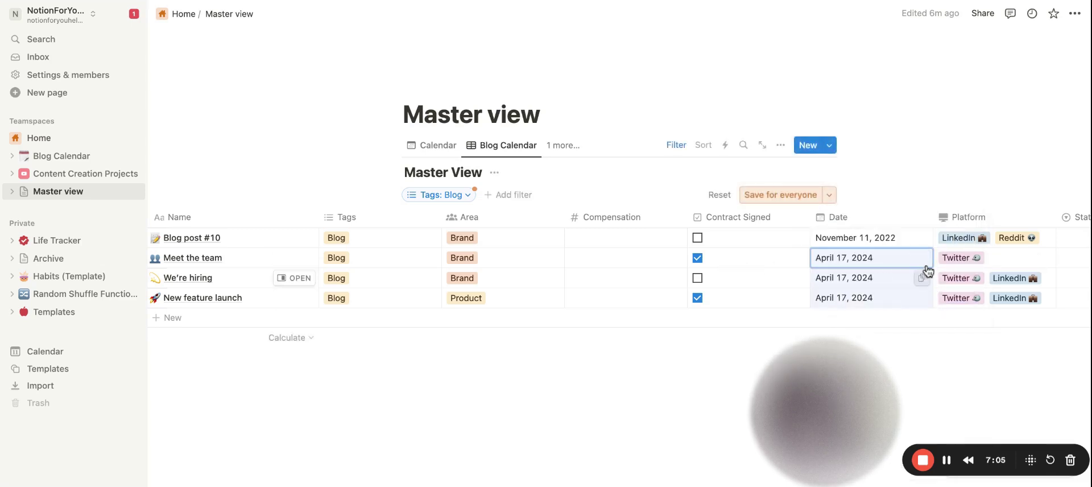
left_click(883, 242)
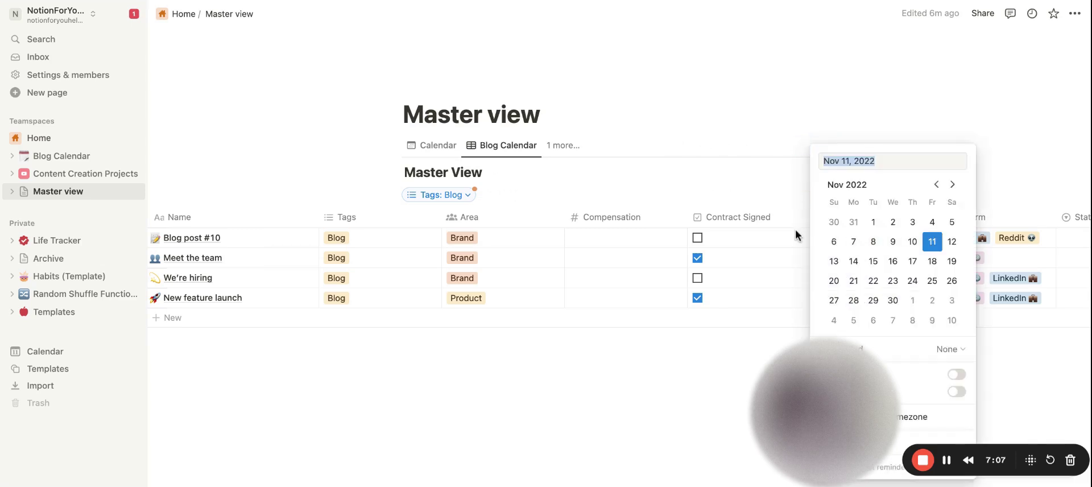
key("Escape")
left_click(911, 259)
key("Escape")
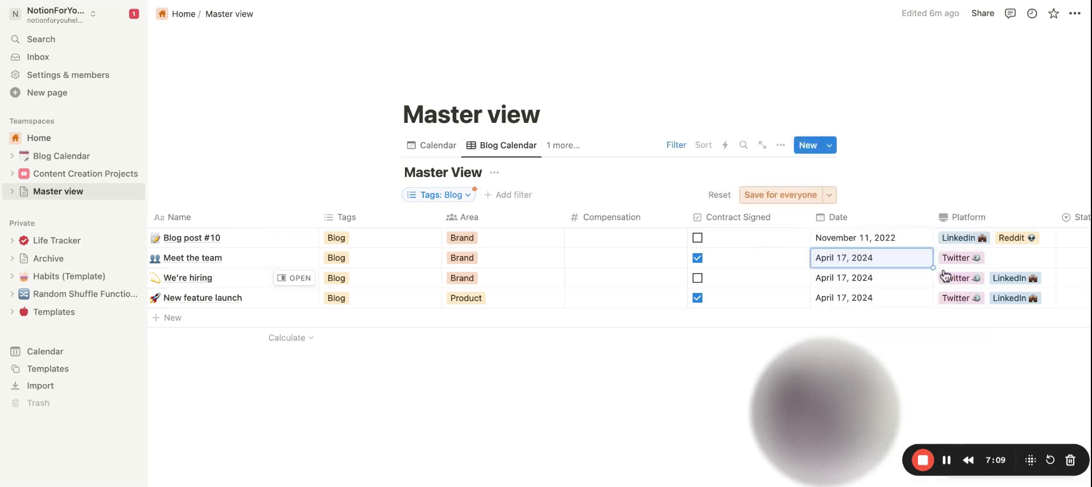
left_click_drag(934, 268, 932, 238)
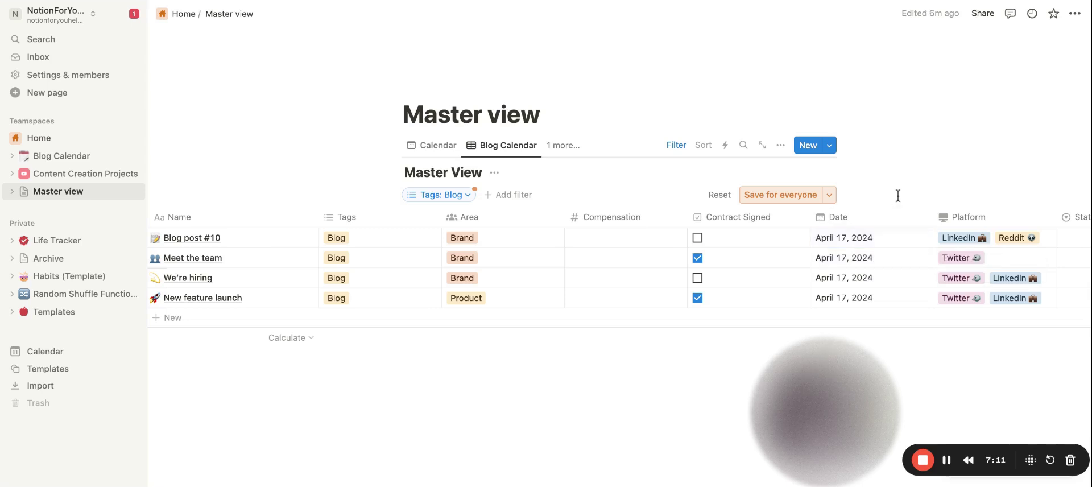
Step: In the Calendar view, make the Platform property visible on cards
left_click(436, 146)
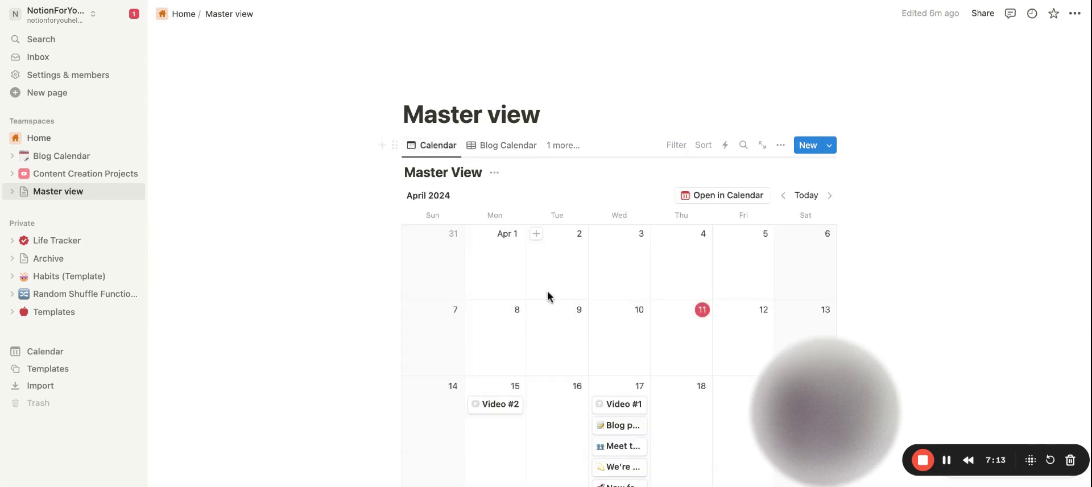
scroll(548, 297, "down", 3)
scroll(548, 296, "down", 1)
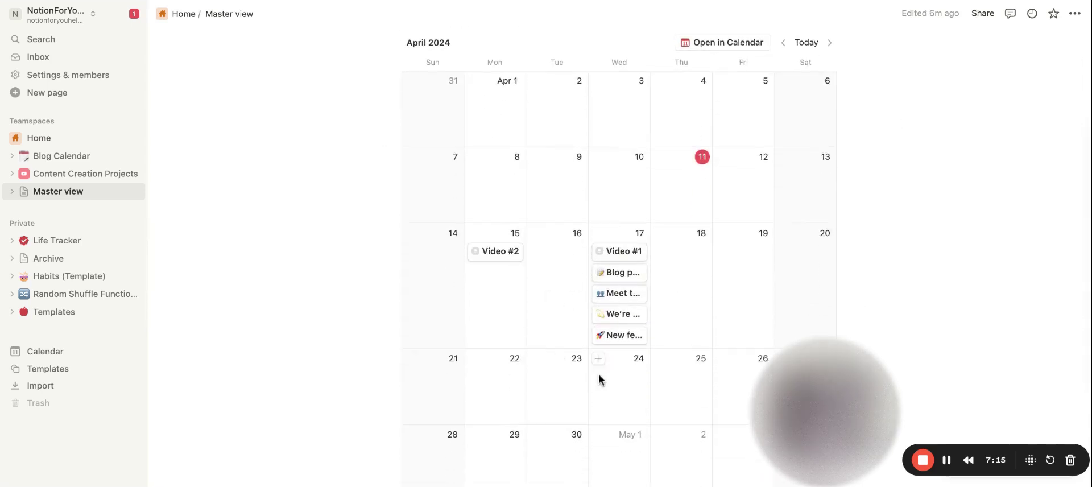
scroll(797, 79, "up", 3)
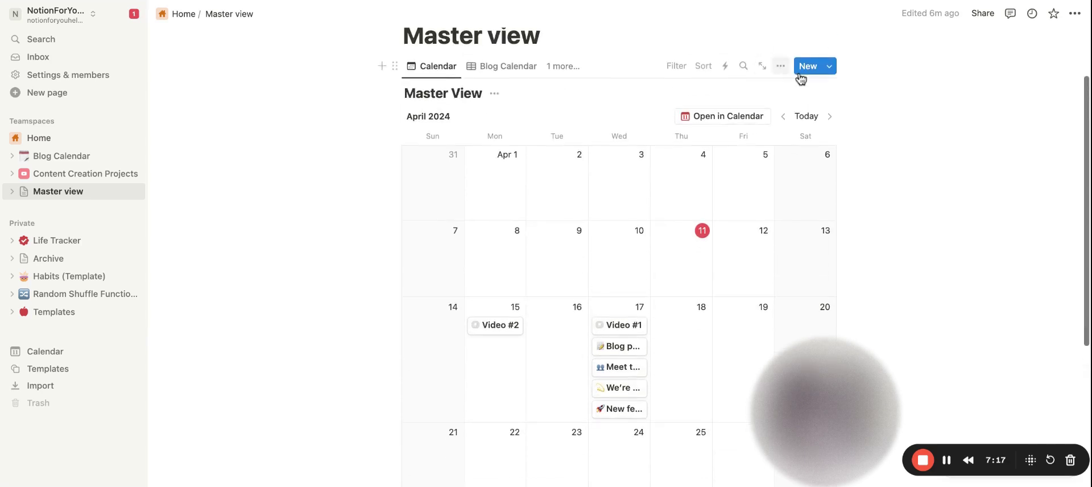
left_click(785, 70)
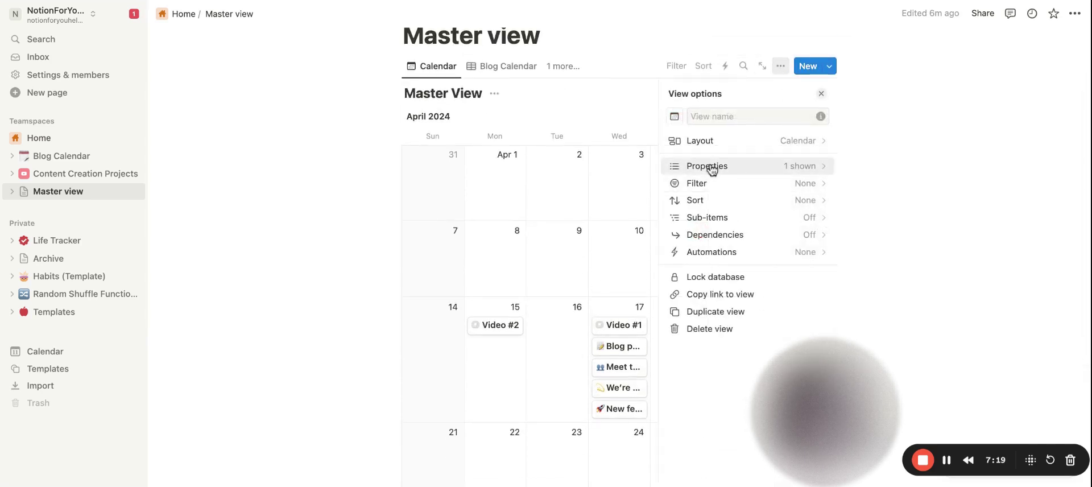
left_click(734, 166)
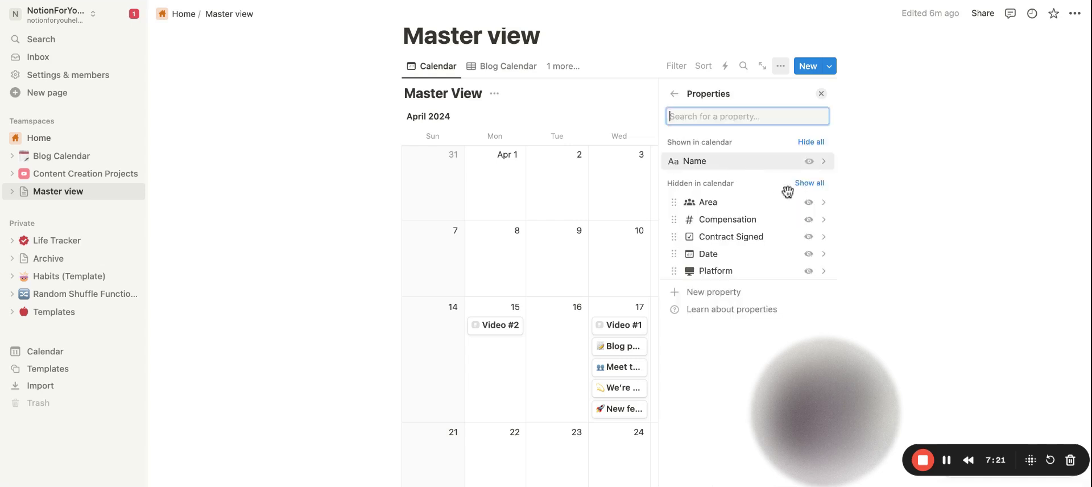
scroll(795, 193, "down", 1)
scroll(795, 202, "up", 1)
scroll(795, 200, "up", 1)
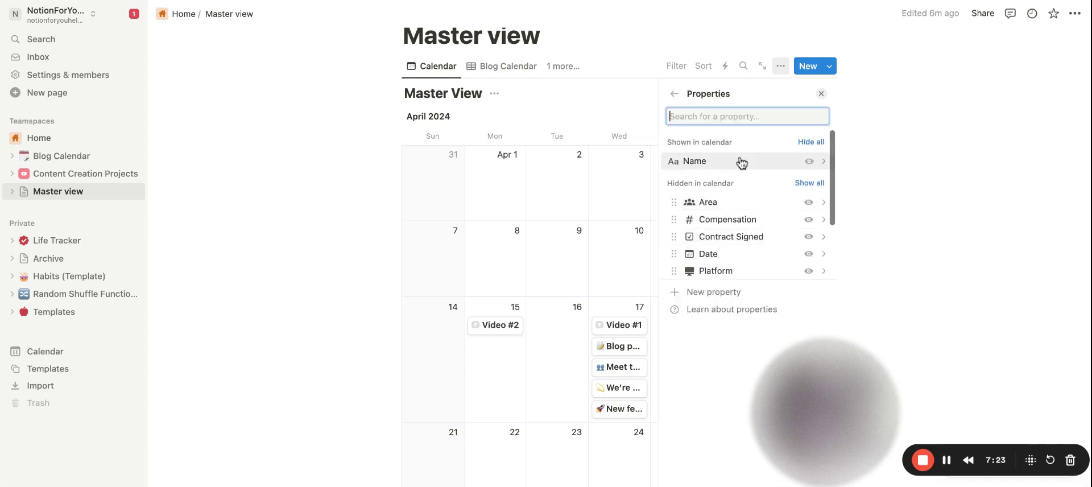
scroll(738, 196, "down", 2)
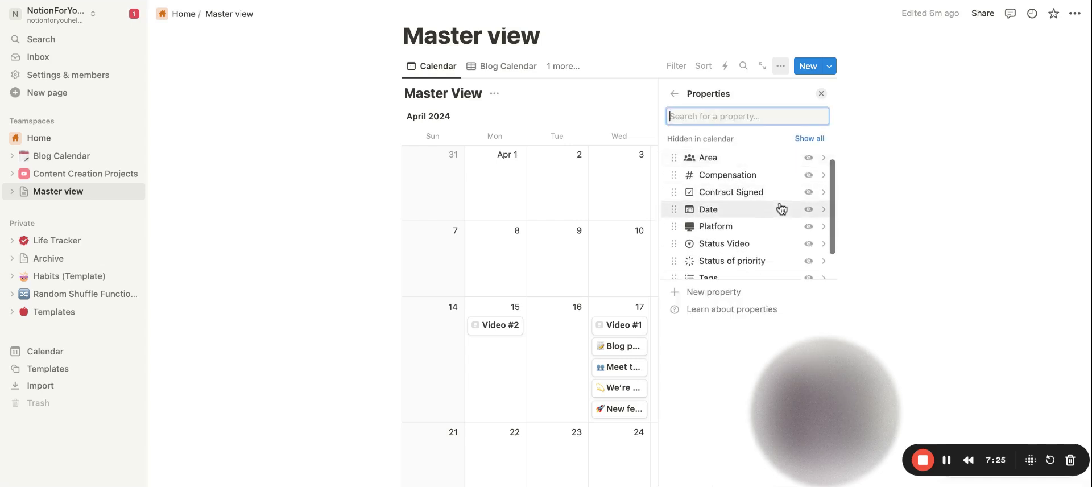
scroll(810, 197, "down", 2)
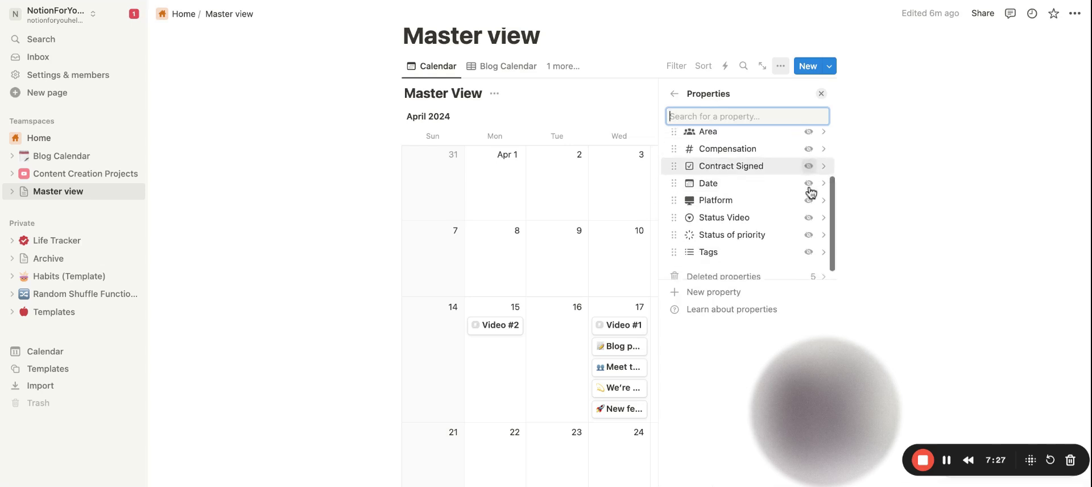
left_click(809, 196)
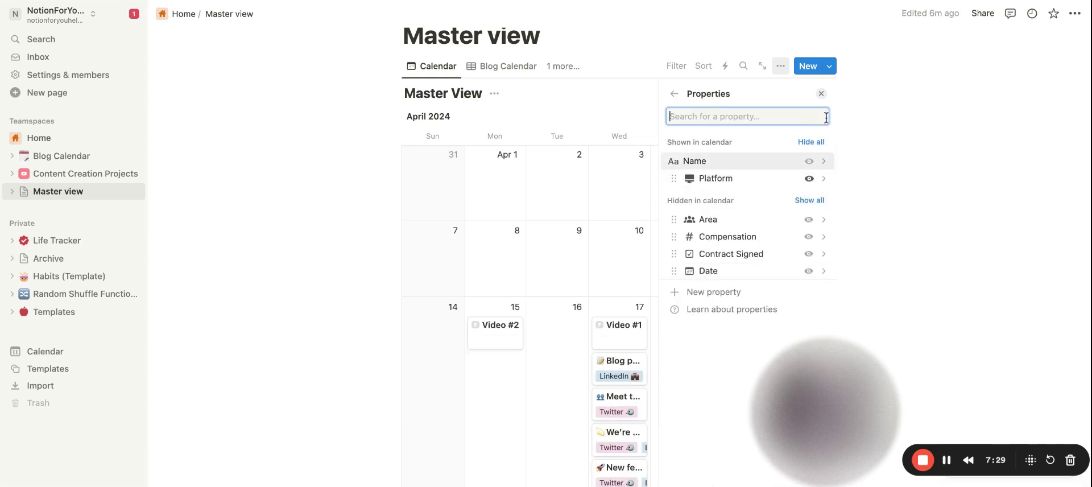
scroll(808, 219, "down", 1)
left_click(821, 94)
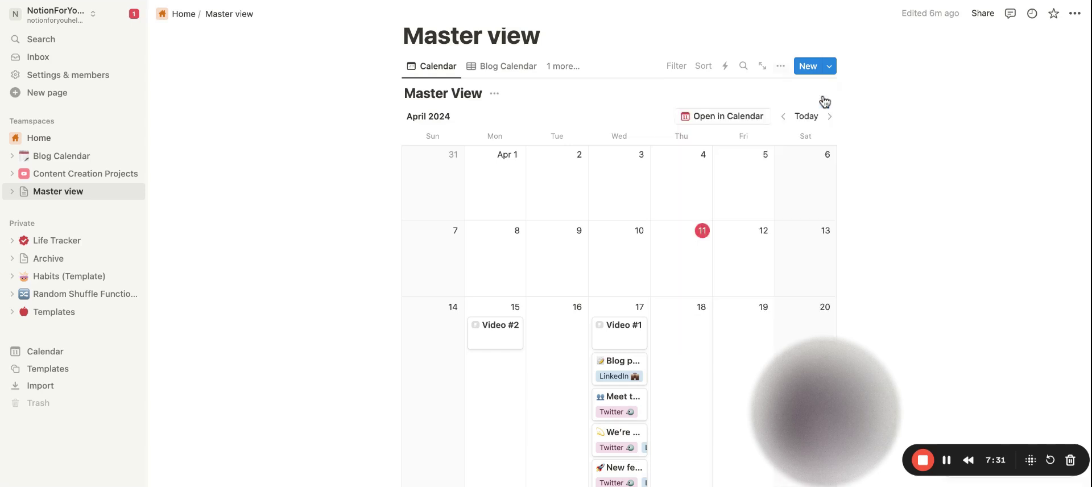
scroll(767, 244, "down", 3)
Step: Collapse the sidebar and switch the Master view page to Full width
left_click(117, 17)
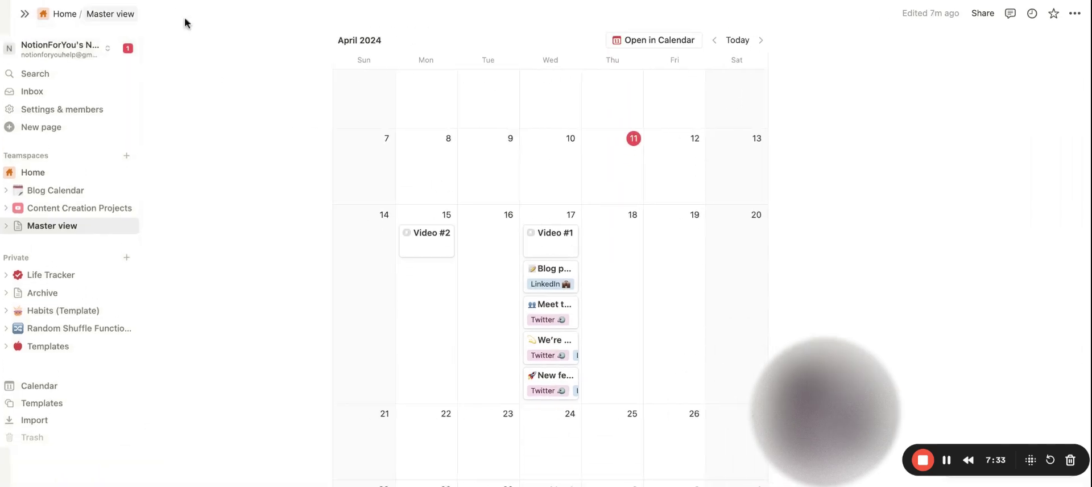
left_click(1076, 21)
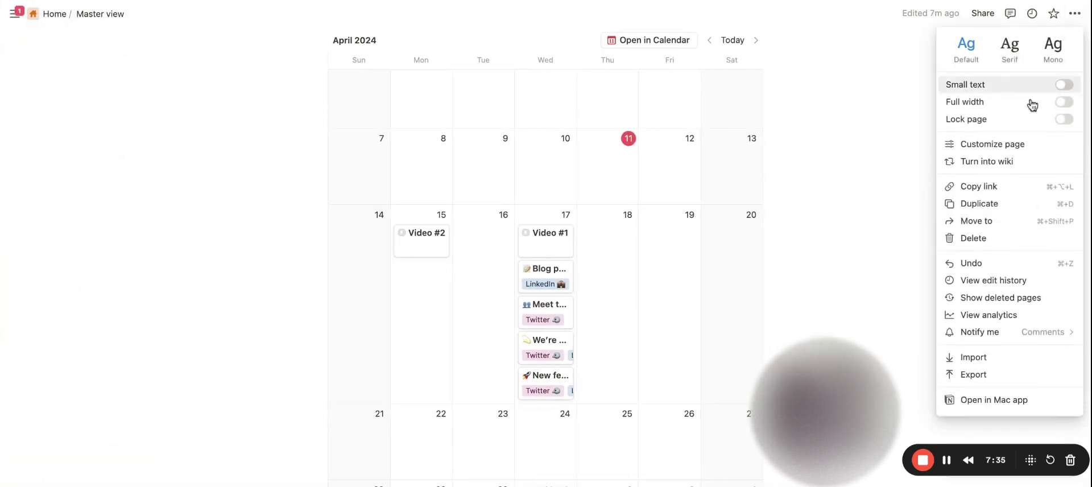
left_click(1065, 102)
left_click(860, 166)
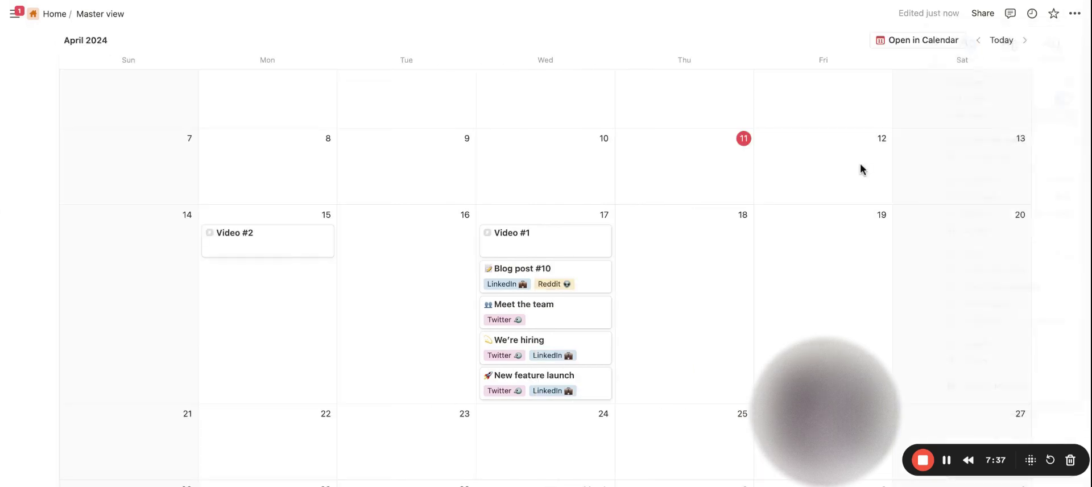
scroll(861, 169, "up", 3)
scroll(860, 169, "down", 3)
scroll(861, 169, "up", 1)
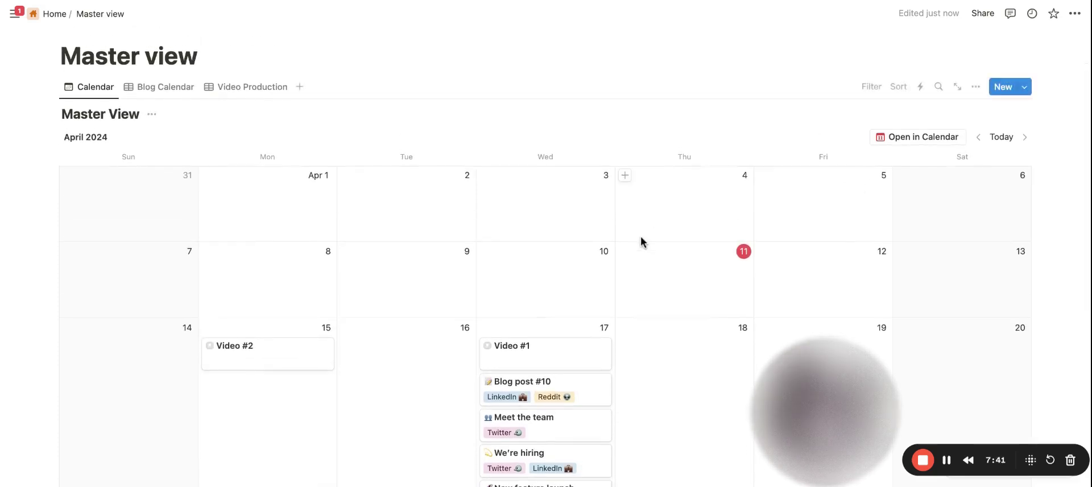
mouse_move(683, 205)
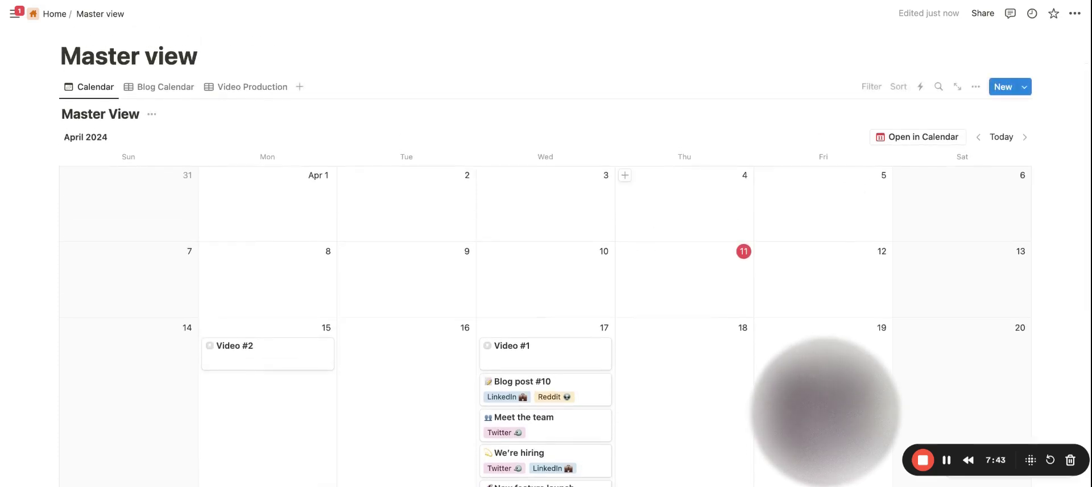
scroll(476, 348, "down", 2)
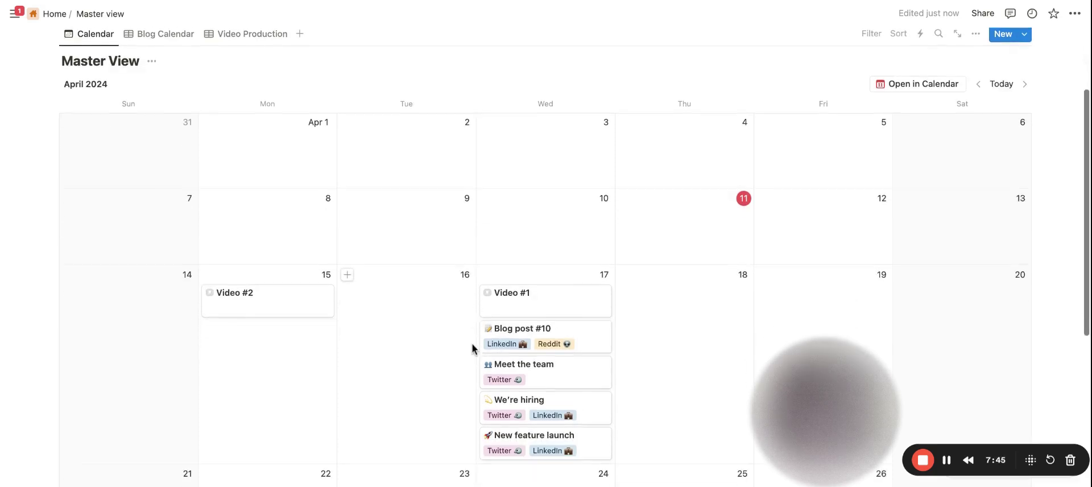
scroll(473, 348, "up", 1)
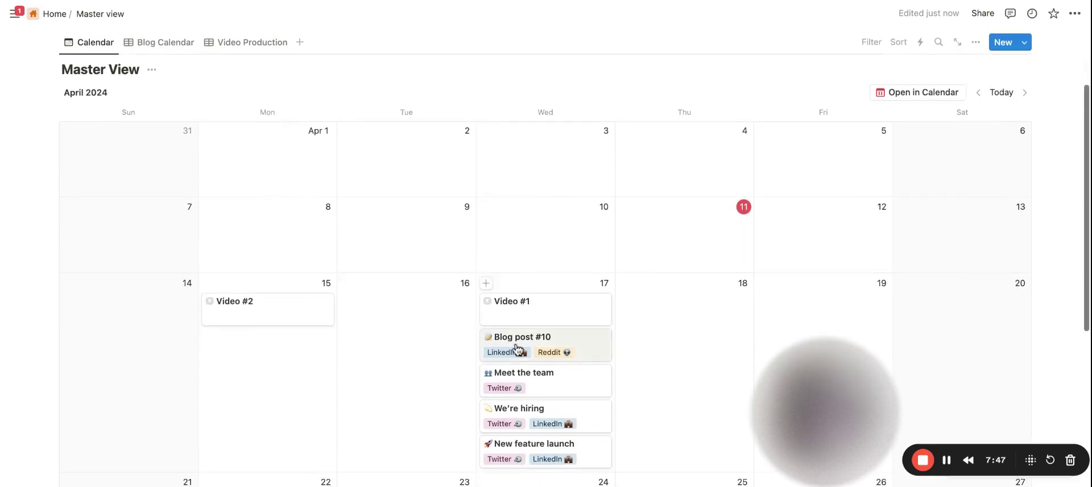